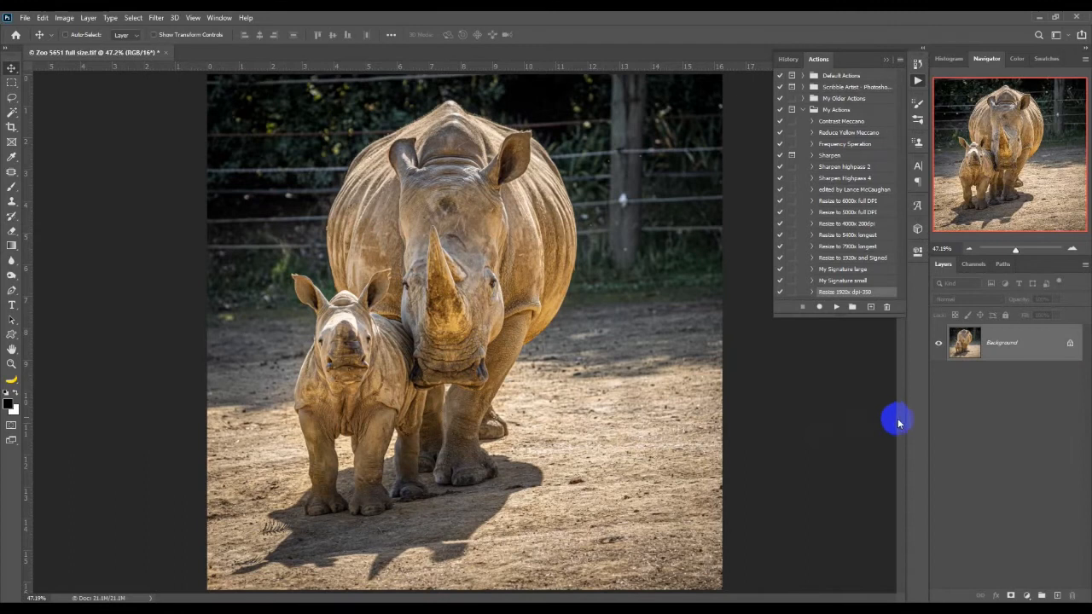
# Undo the image resize and crop the rhino photo to a 1:1 square about 60 cm wide, keeping both animals in frame
pyautogui.hotkey('ctrl', 'z')
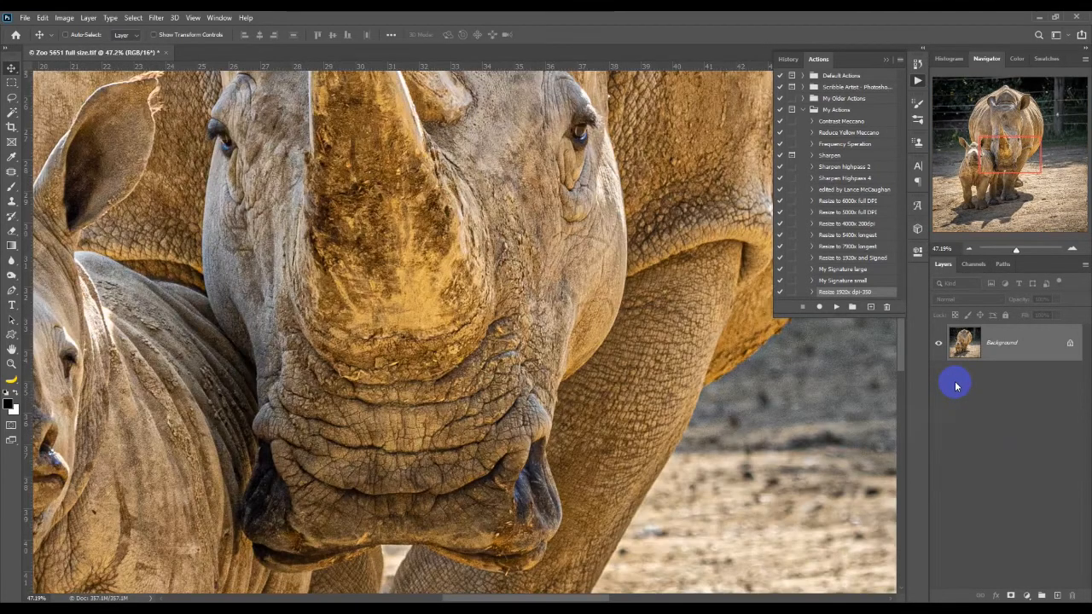
pyautogui.hotkey('ctrl', '0')
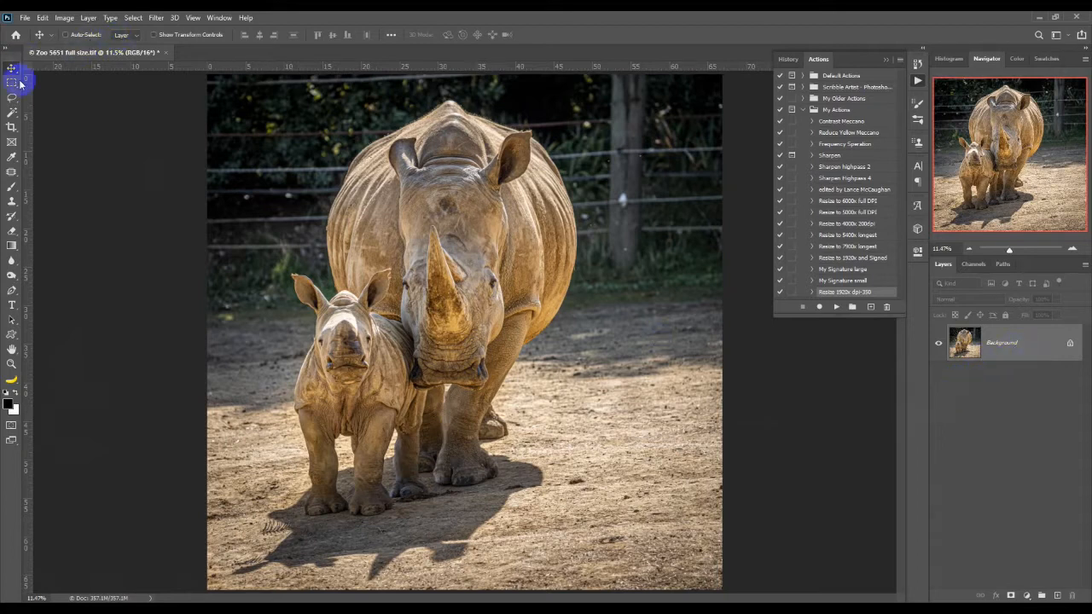
pyautogui.click(12, 128)
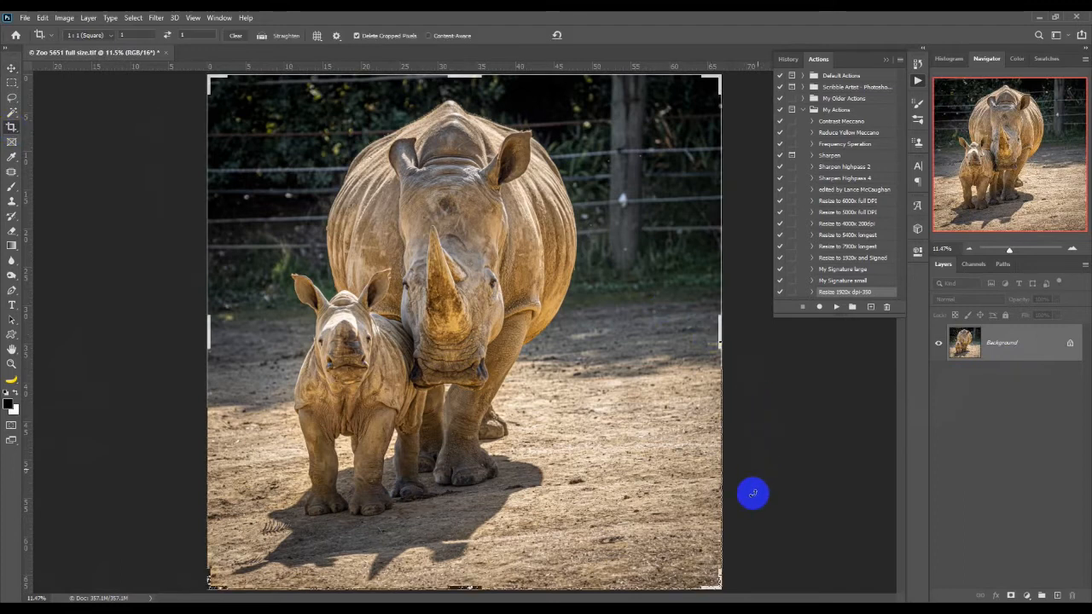
pyautogui.moveTo(720, 587); pyautogui.dragTo(691, 563)
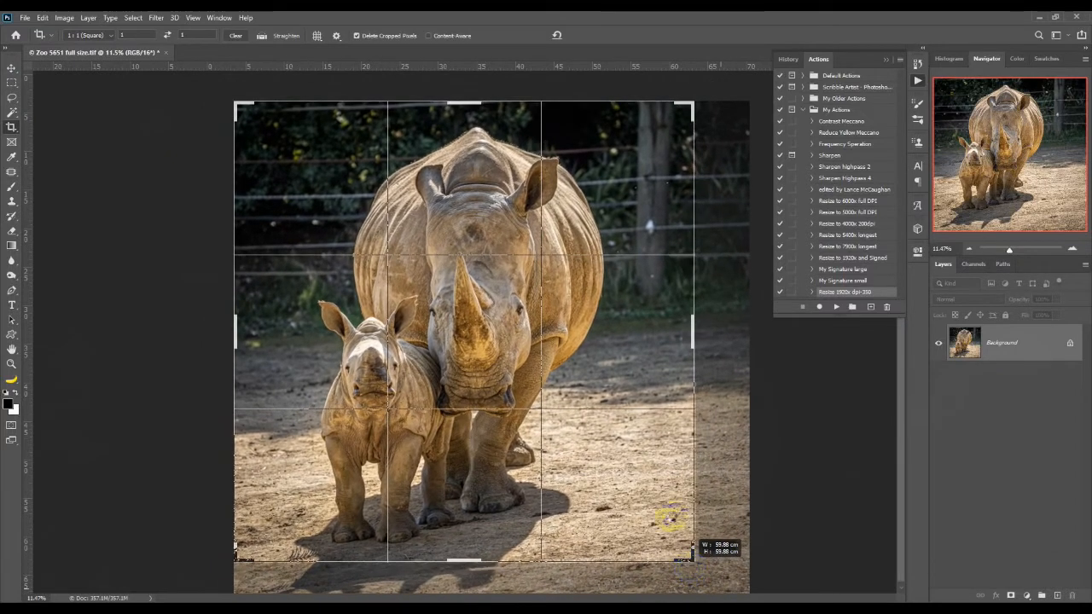
pyautogui.moveTo(692, 104); pyautogui.dragTo(692, 104)
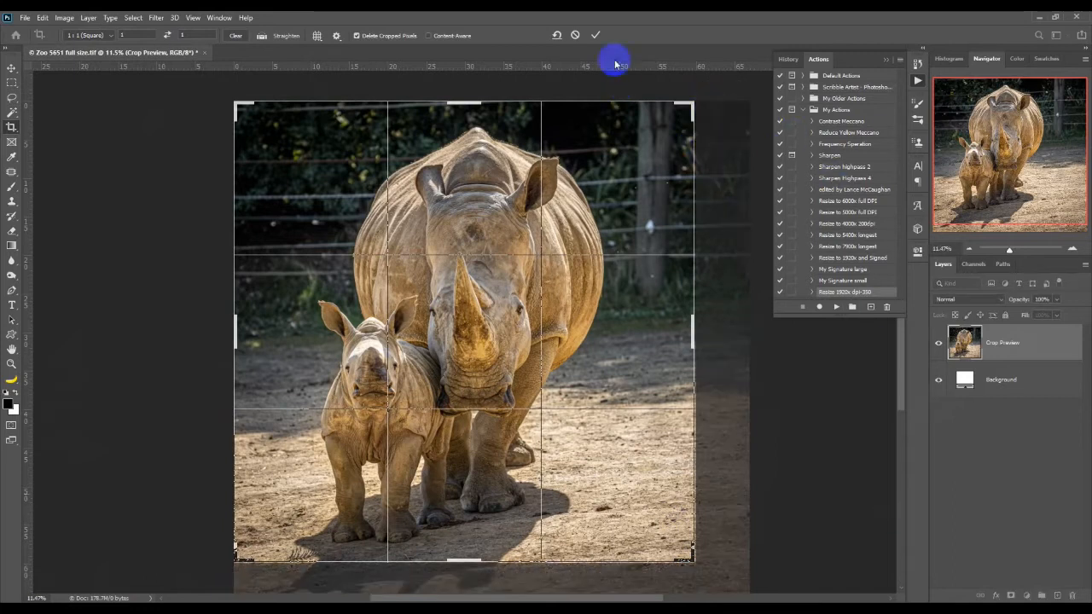
pyautogui.press('Return')
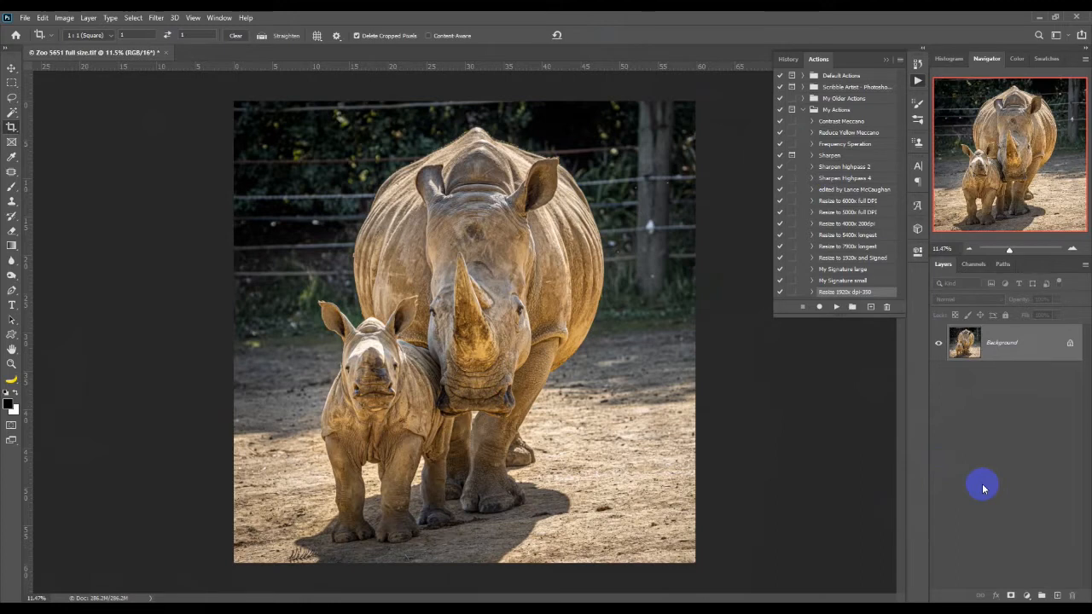
# Duplicate the Background layer and convert the copy to a smart object
pyautogui.hotkey('ctrl', 'j')
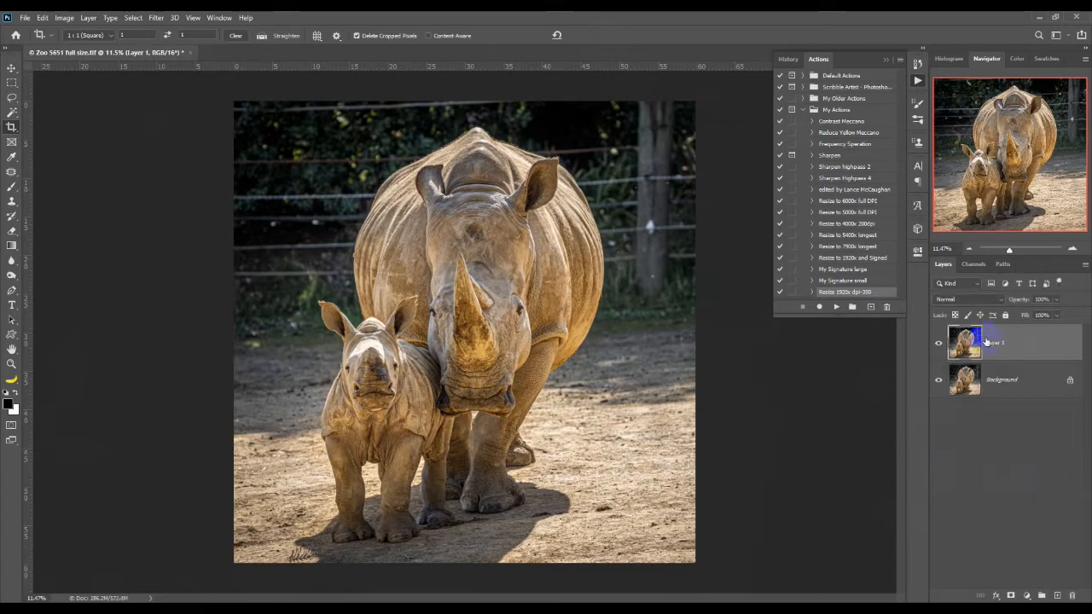
pyautogui.rightClick(990, 345)
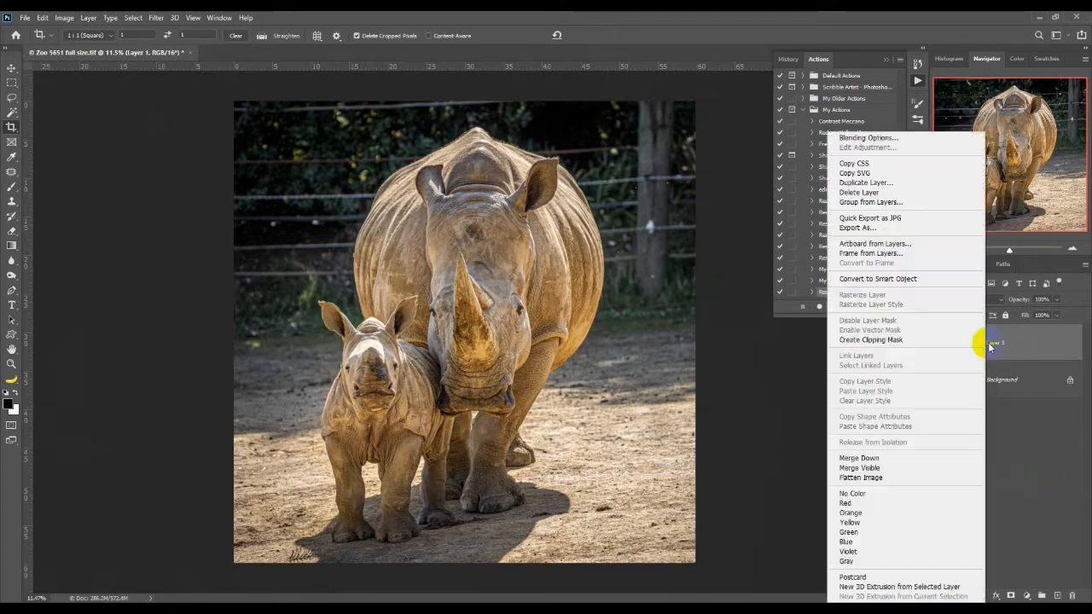
pyautogui.click(884, 278)
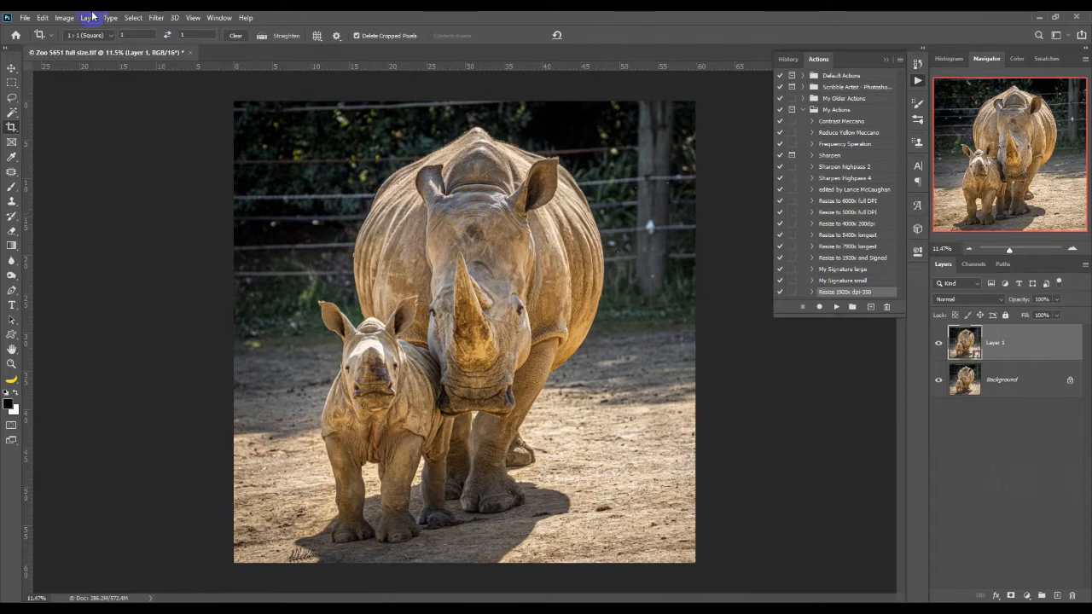
# Apply the Mezzotint filter to Layer 1 with the Long Strokes type, after previewing Short Strokes
pyautogui.click(159, 18)
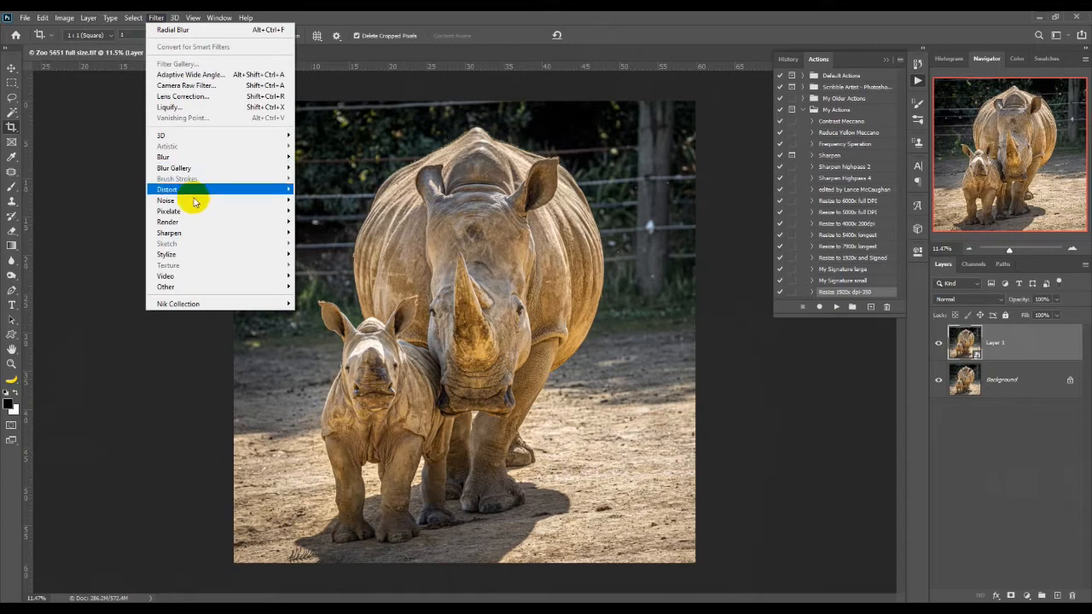
pyautogui.moveTo(191, 214)
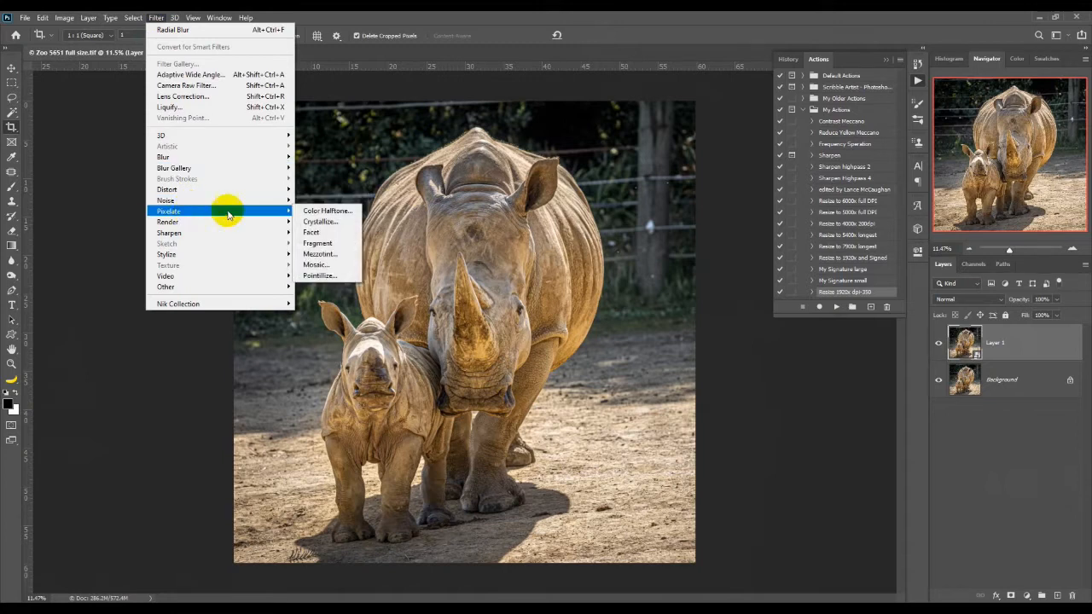
pyautogui.click(317, 255)
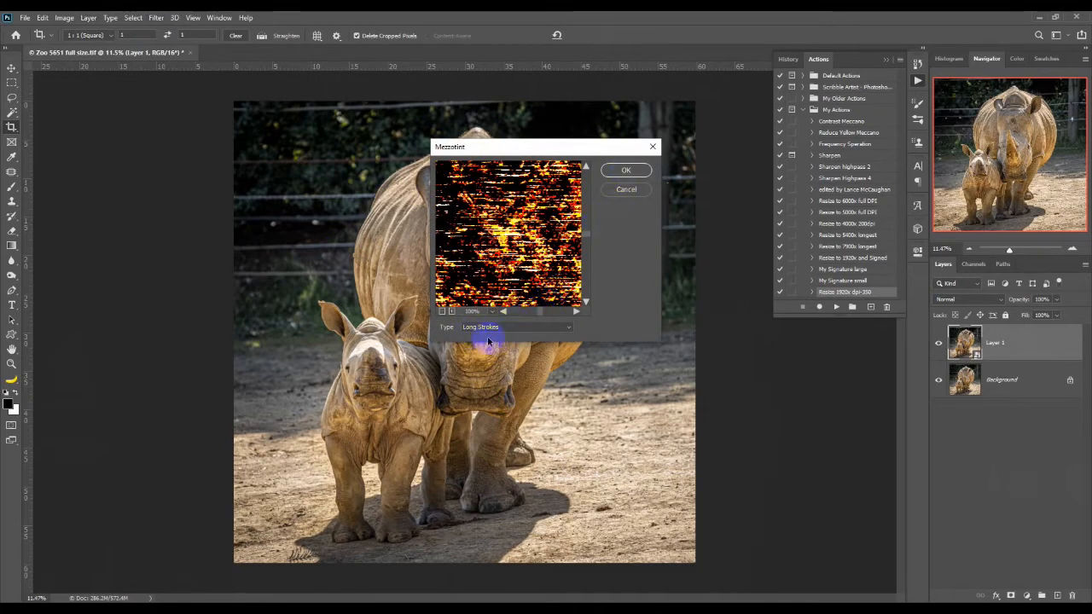
pyautogui.click(572, 329)
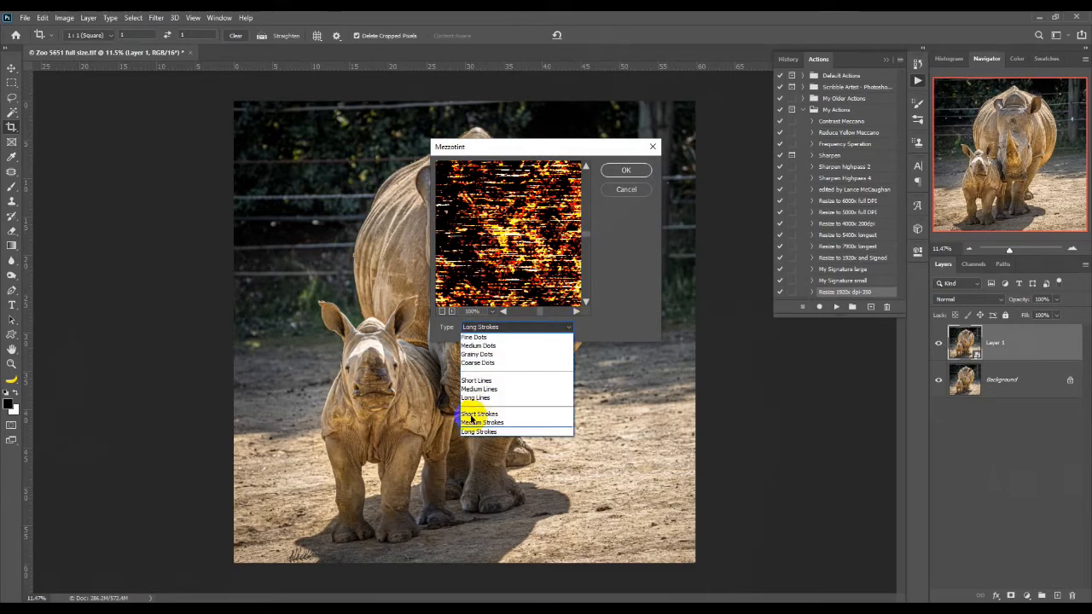
pyautogui.click(470, 415)
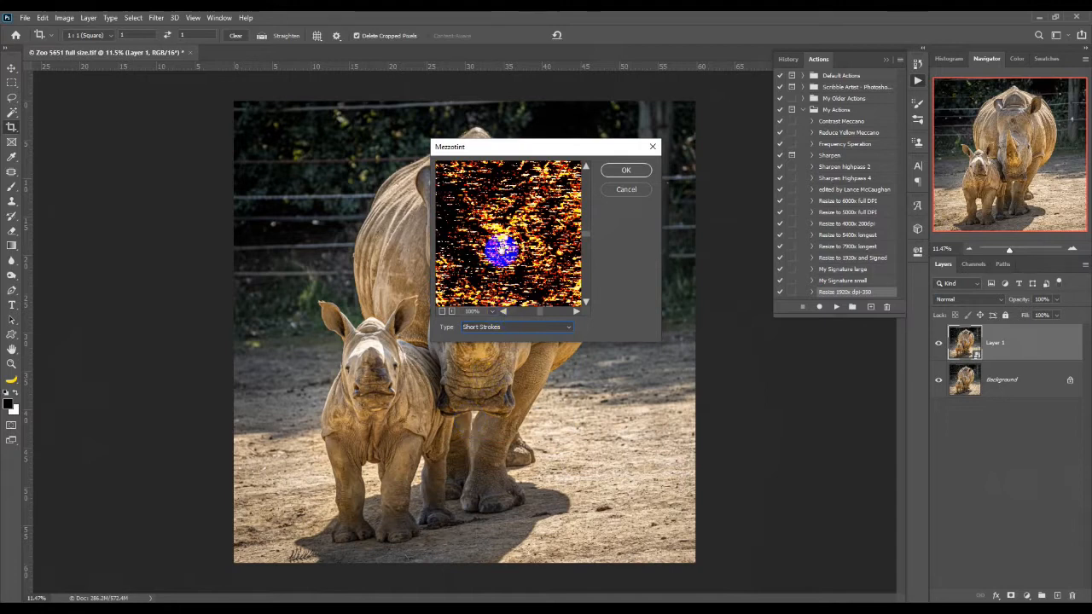
pyautogui.click(494, 332)
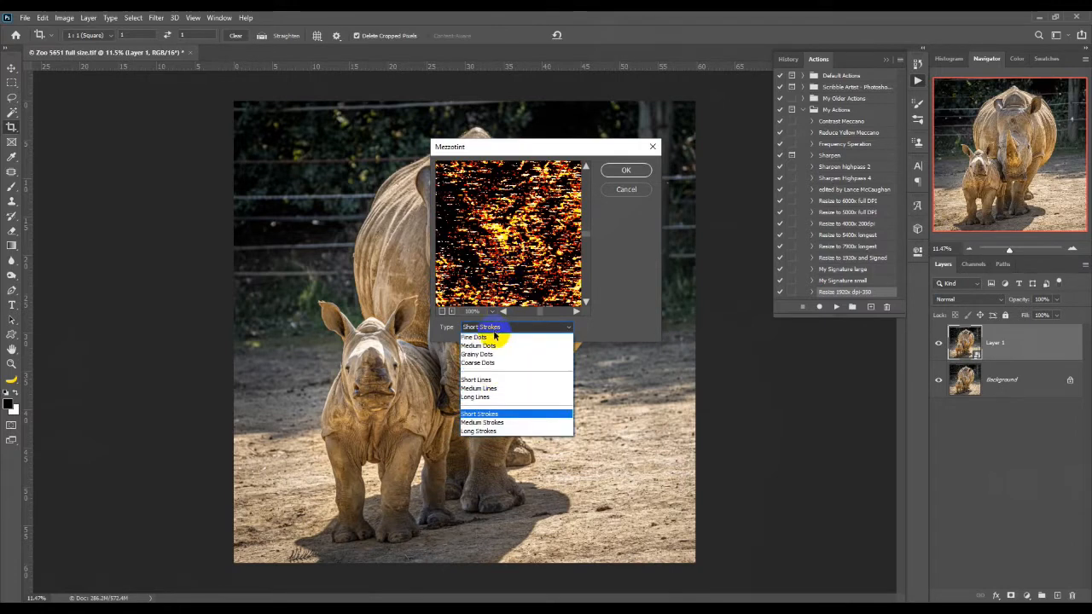
pyautogui.click(485, 438)
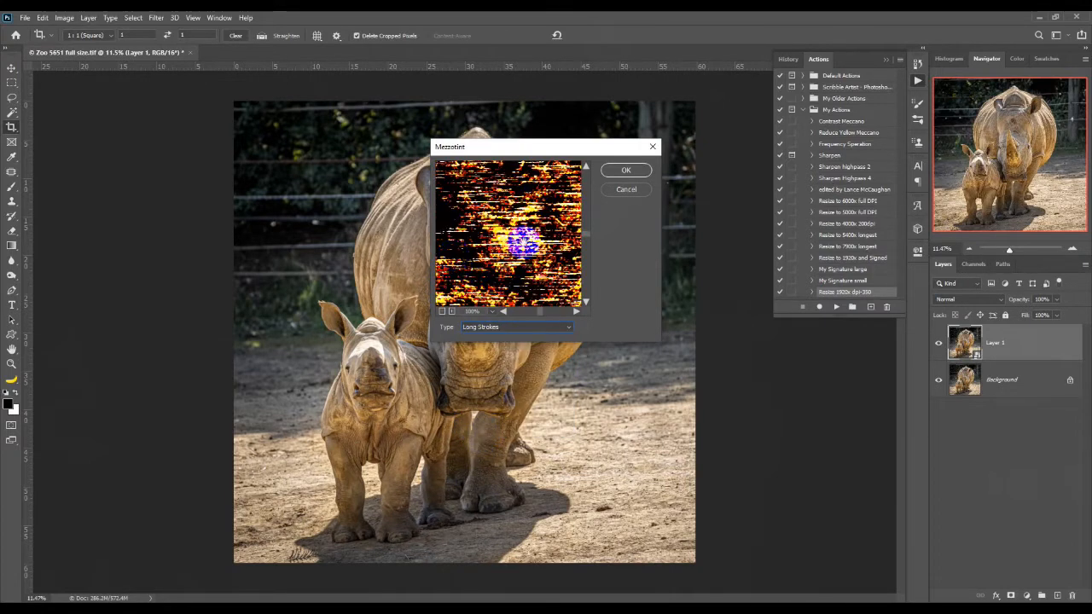
pyautogui.click(628, 170)
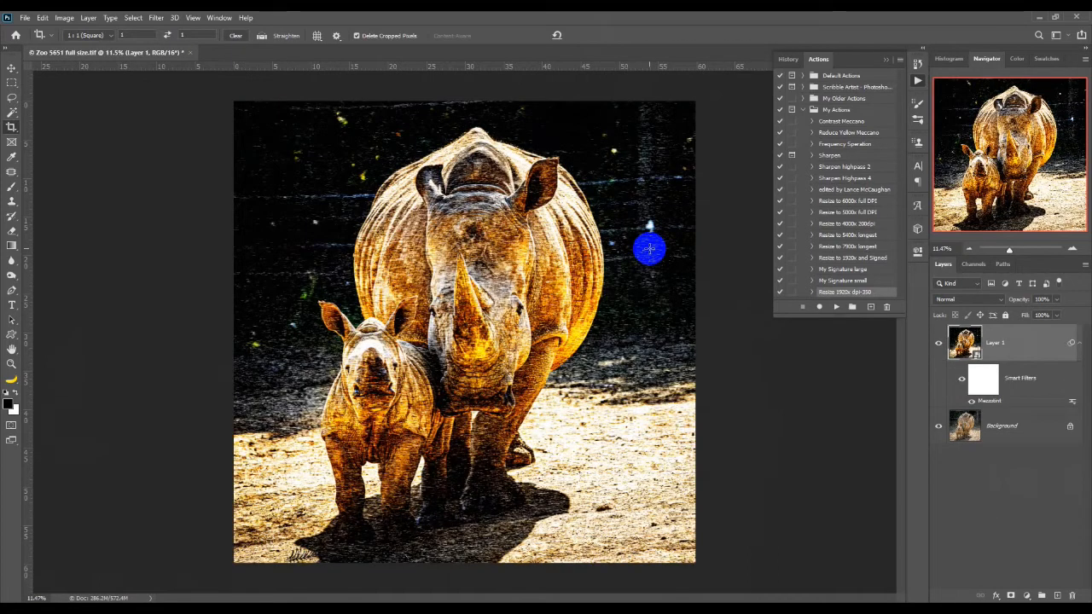
# Apply a Radial Blur to Layer 1 with amount 100, Zoom method and Good quality
pyautogui.click(153, 17)
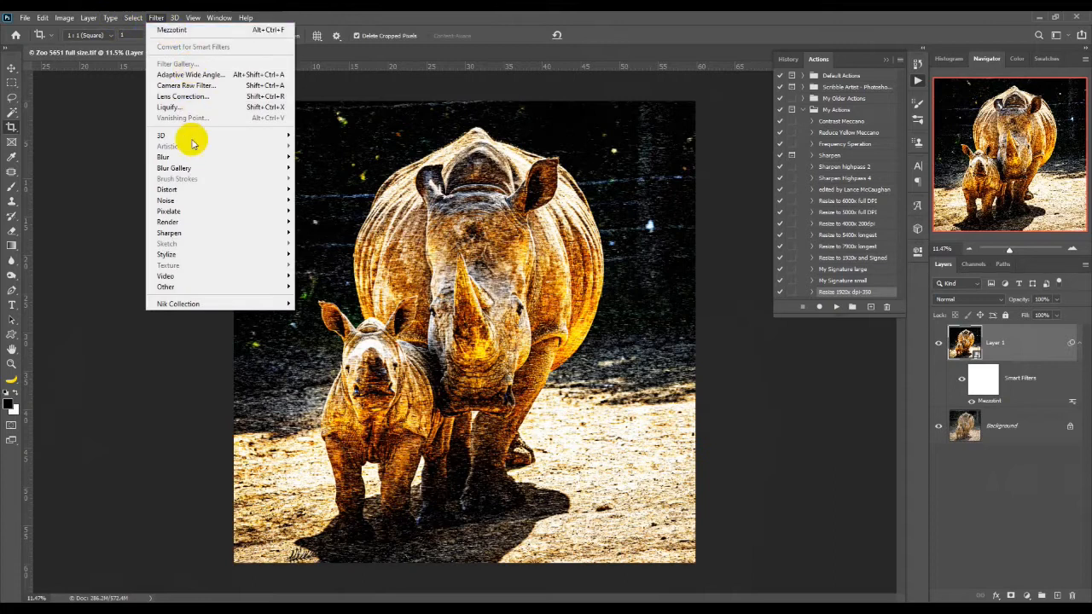
pyautogui.moveTo(187, 158)
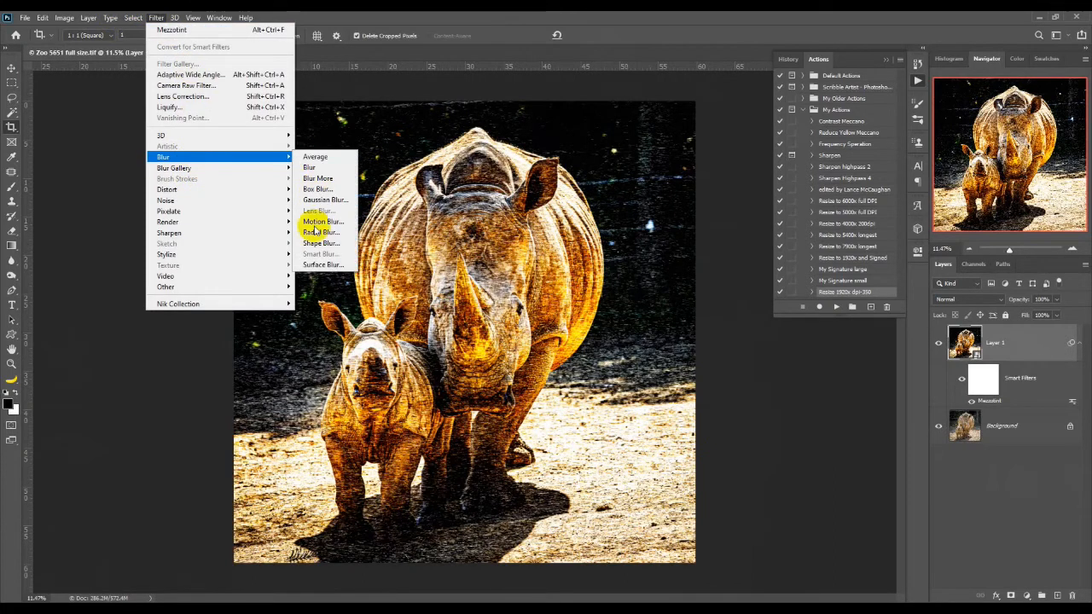
pyautogui.click(323, 234)
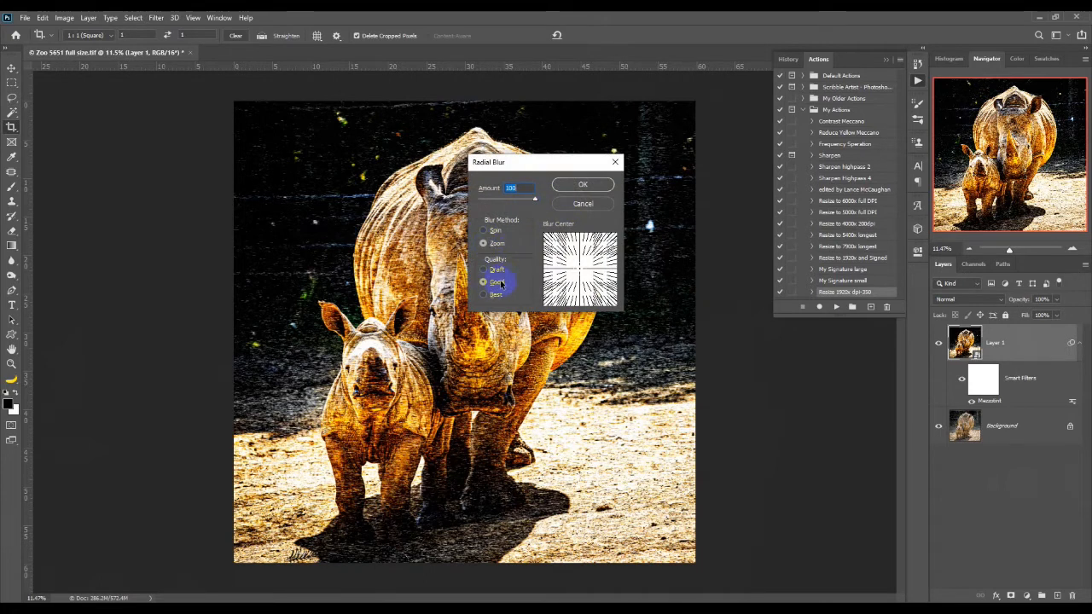
pyautogui.click(569, 186)
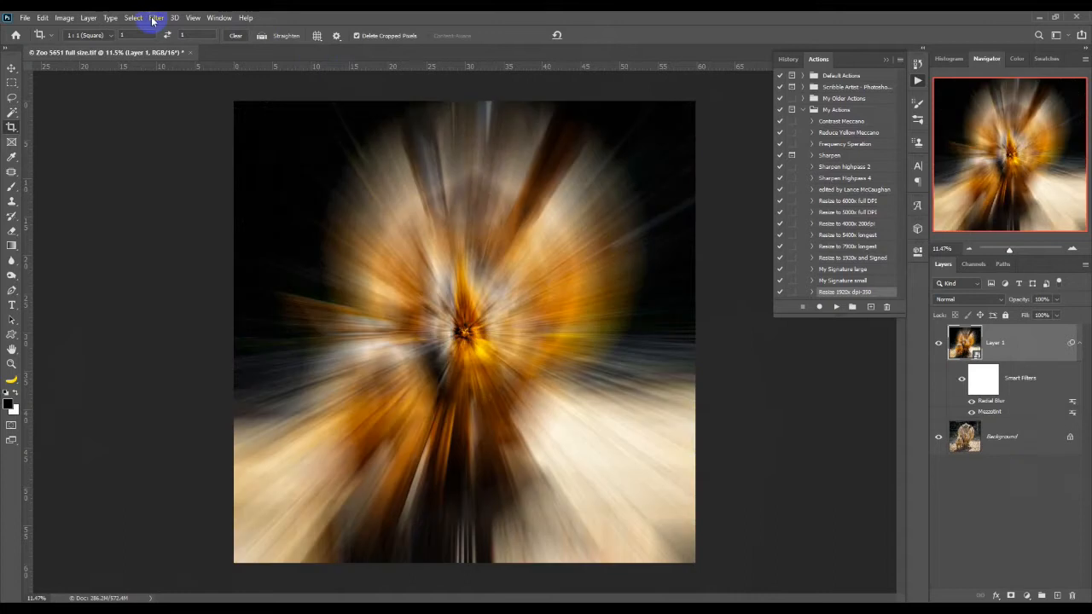
# Repeat the same Radial Blur on Layer 1 two more times
pyautogui.click(154, 18)
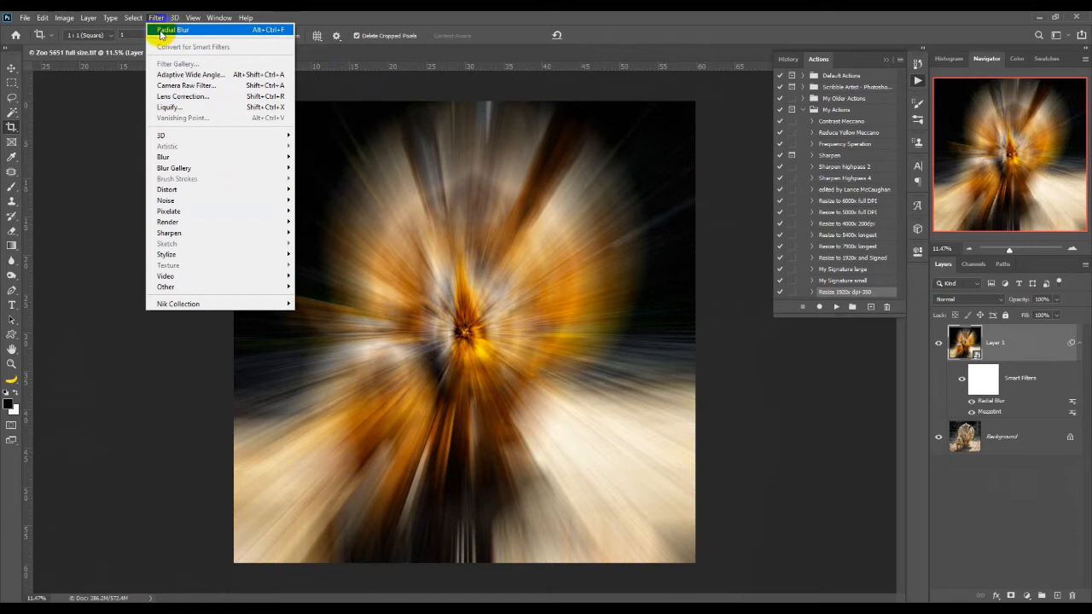
pyautogui.click(159, 17)
pyautogui.click(159, 18)
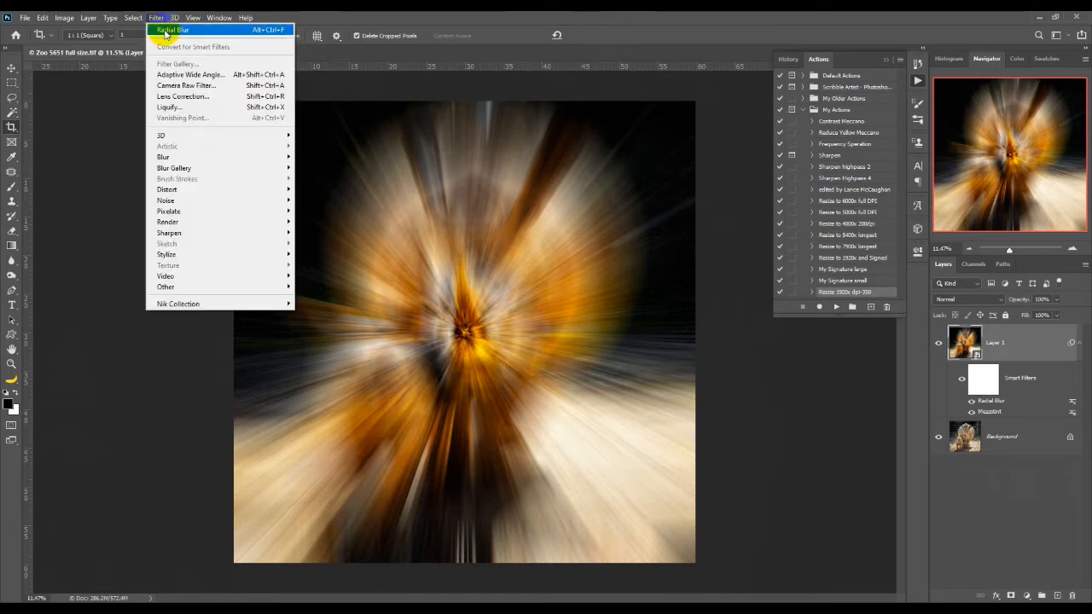
pyautogui.click(166, 31)
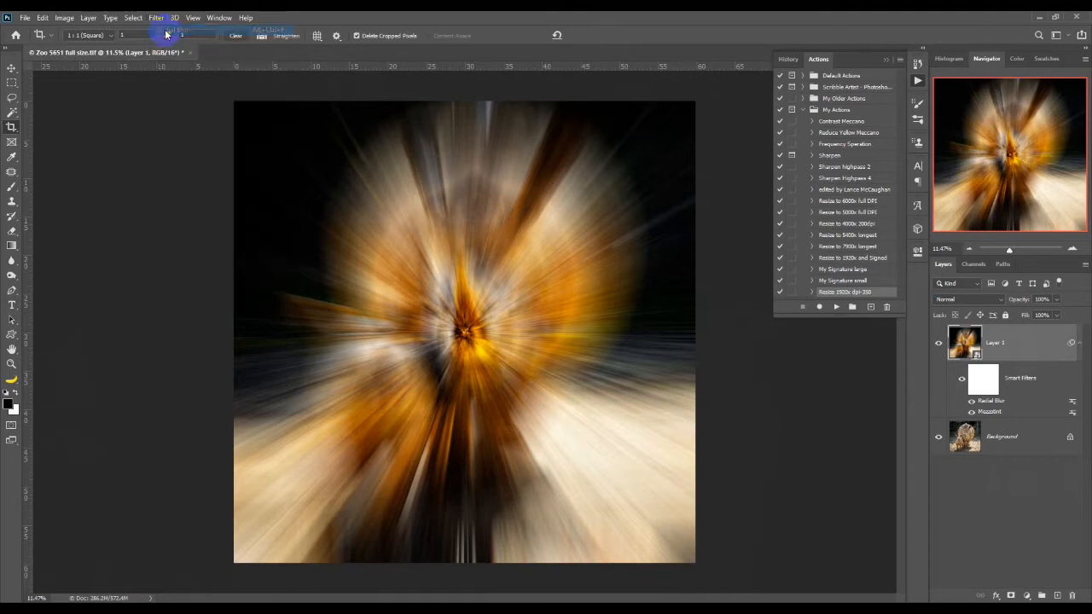
pyautogui.click(571, 185)
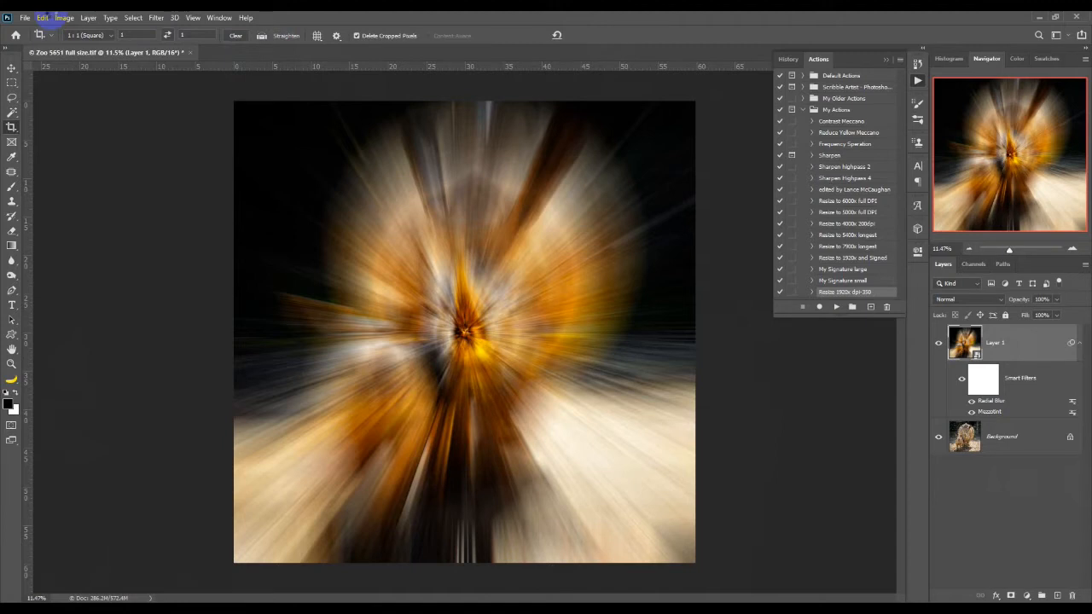
pyautogui.hotkey('ctrl', 'alt', 'f')
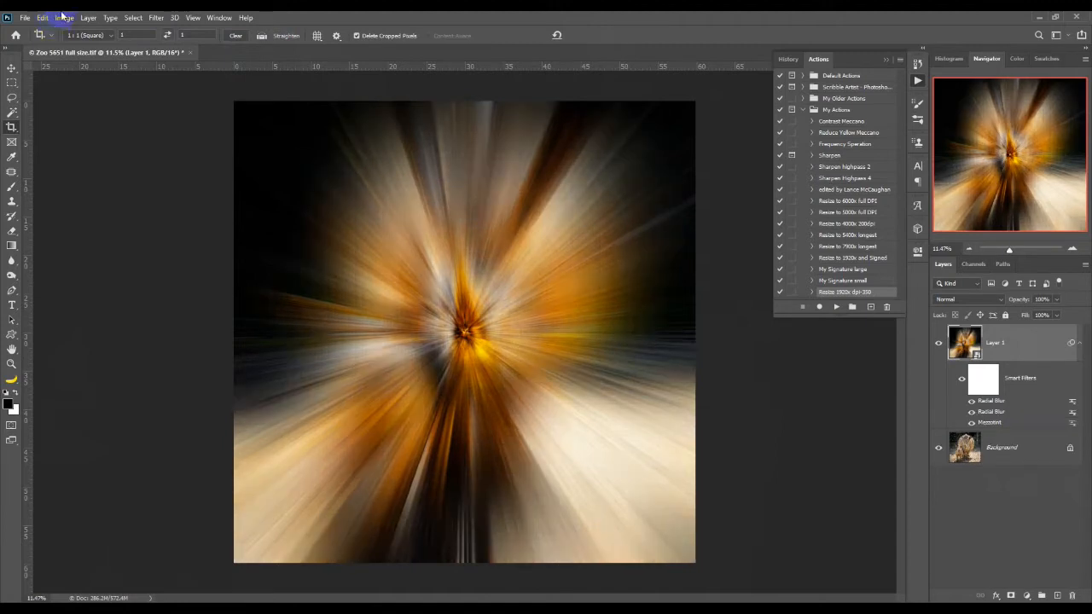
pyautogui.click(158, 21)
pyautogui.click(222, 31)
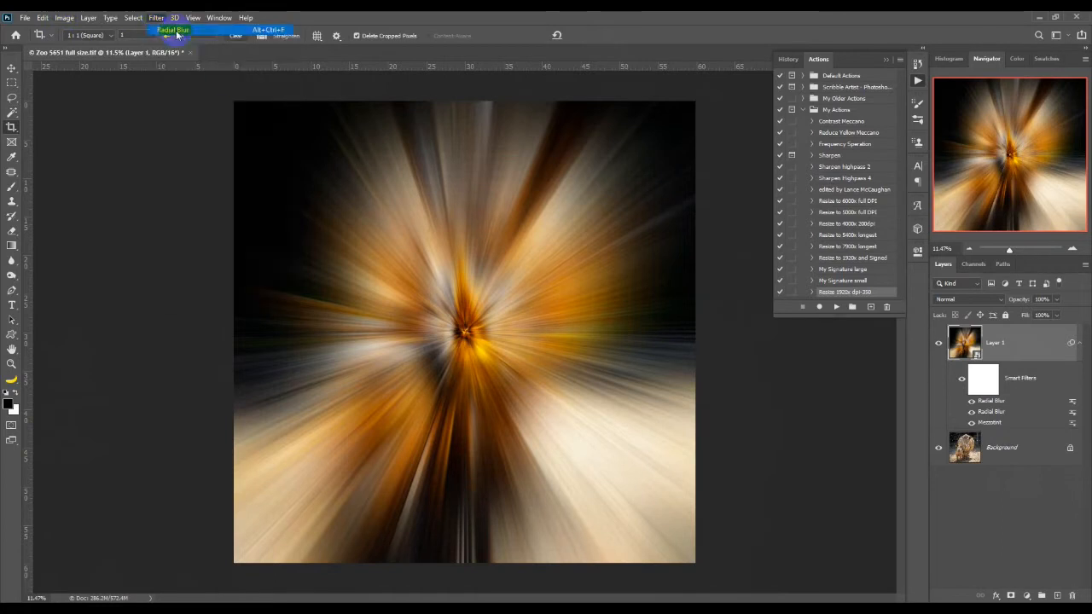
pyautogui.click(583, 184)
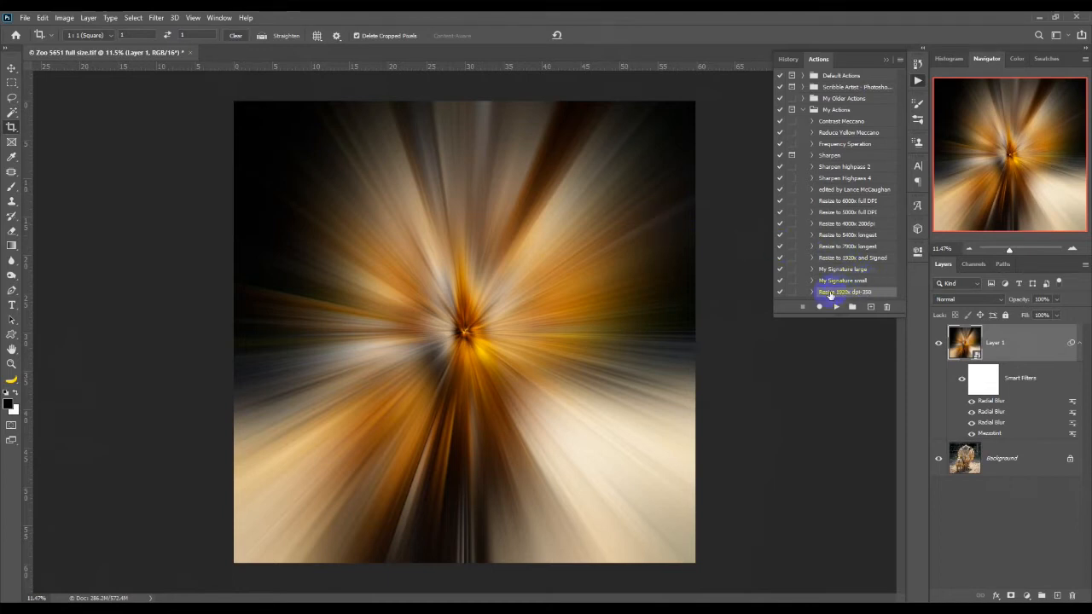
# Check the image's pixel dimensions and resolution without changing them
pyautogui.hotkey('ctrl', 'alt', 'i')
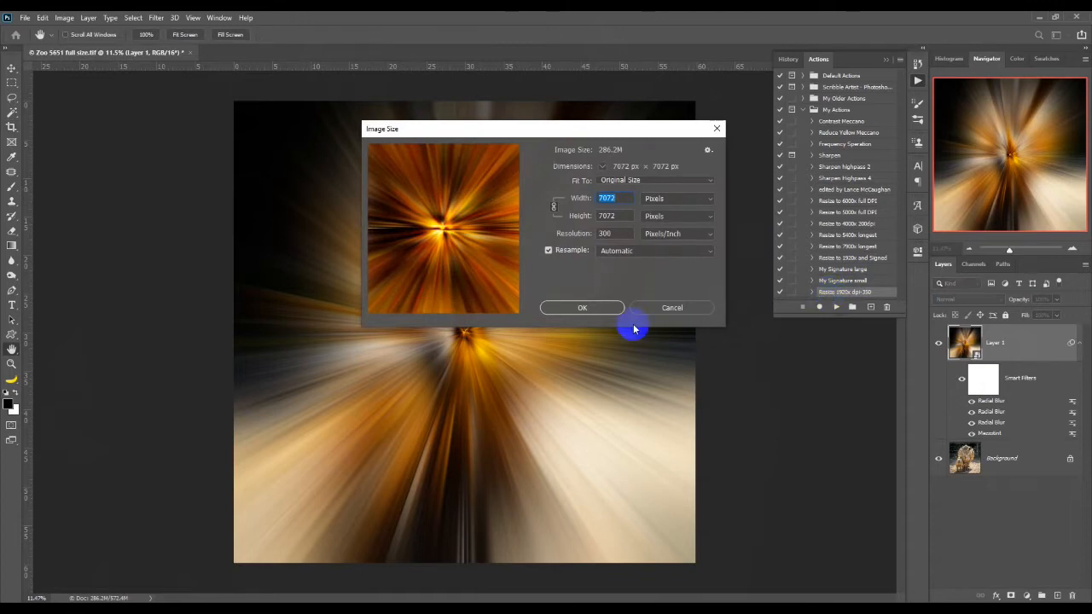
pyautogui.click(664, 313)
pyautogui.press('c')
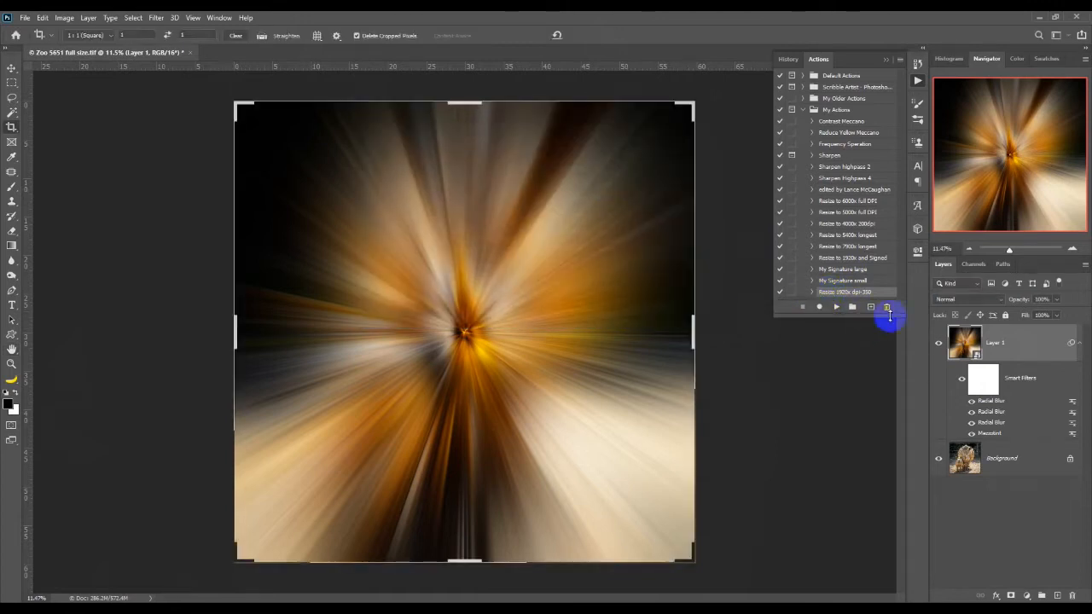
# Switch to the Move tool and run the "Resize 1920x dpi-300" action on the image
pyautogui.click(13, 68)
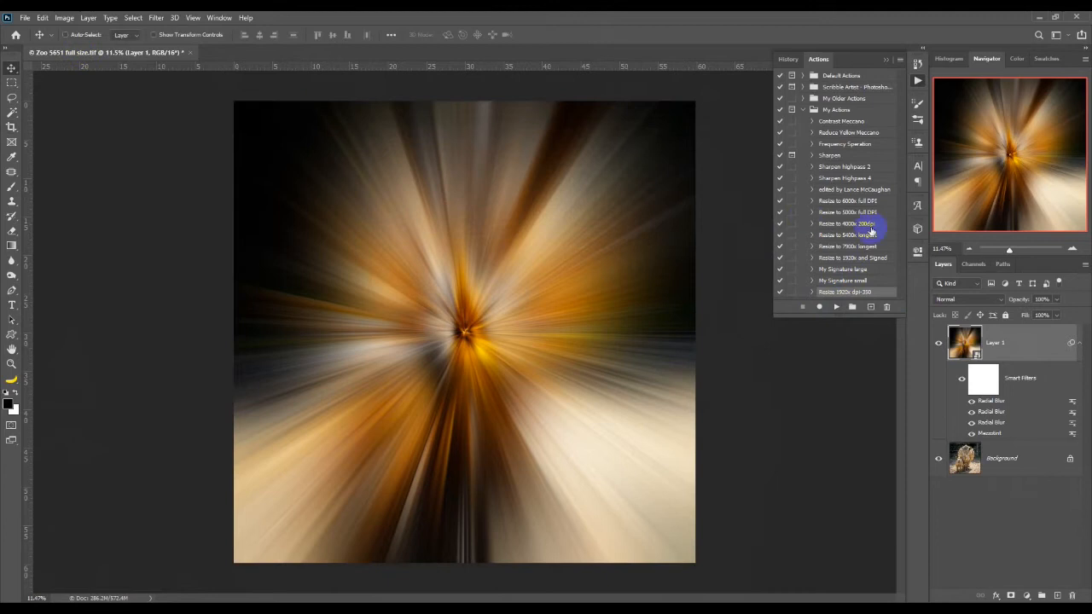
pyautogui.click(836, 308)
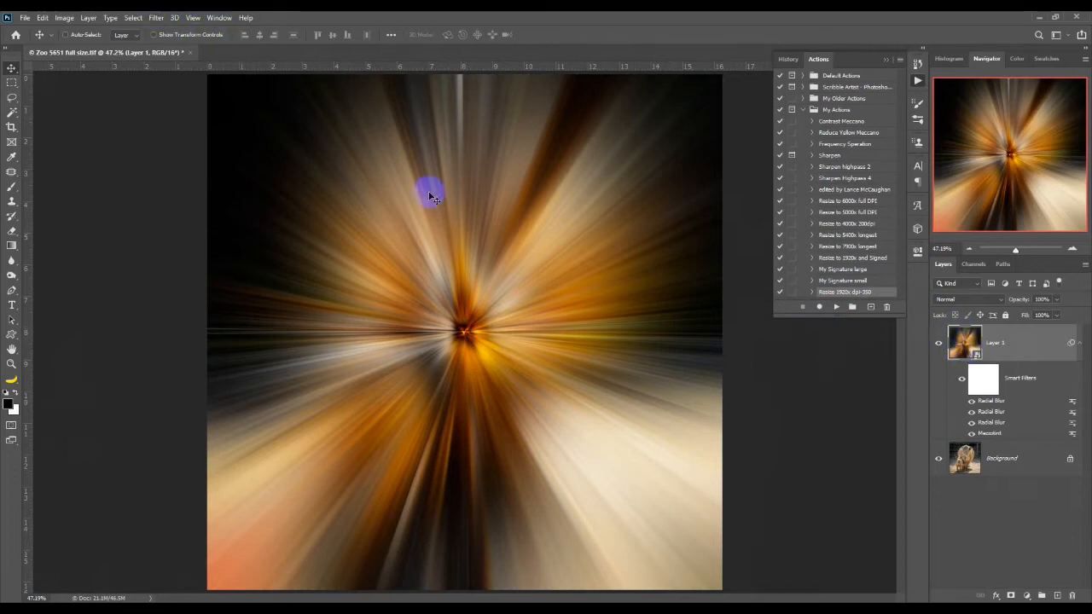
# Apply a Twirl distortion to Layer 1 with an angle of 120
pyautogui.click(156, 17)
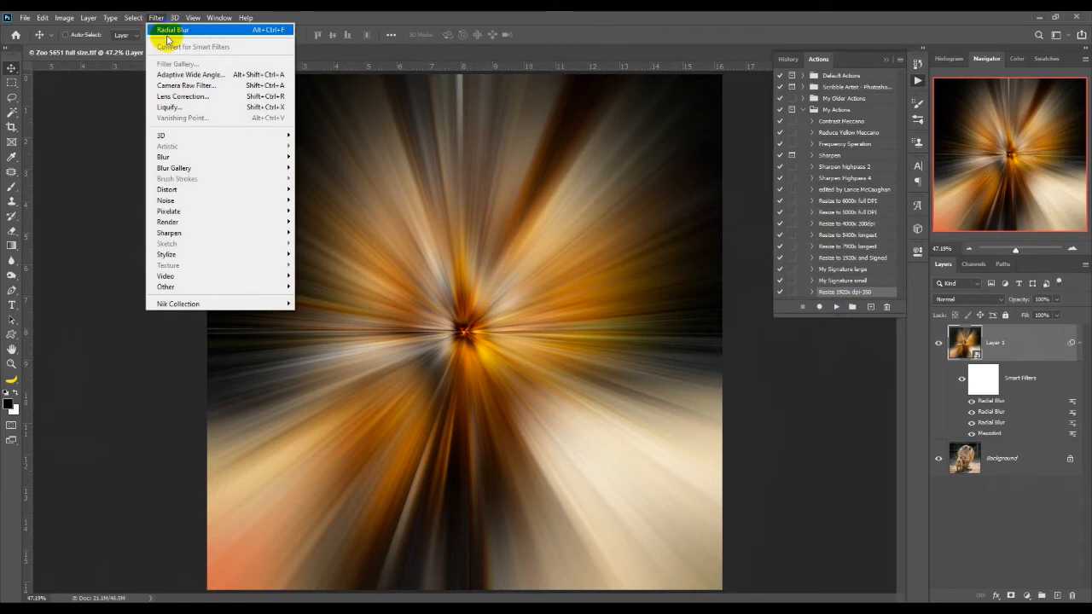
pyautogui.moveTo(197, 219)
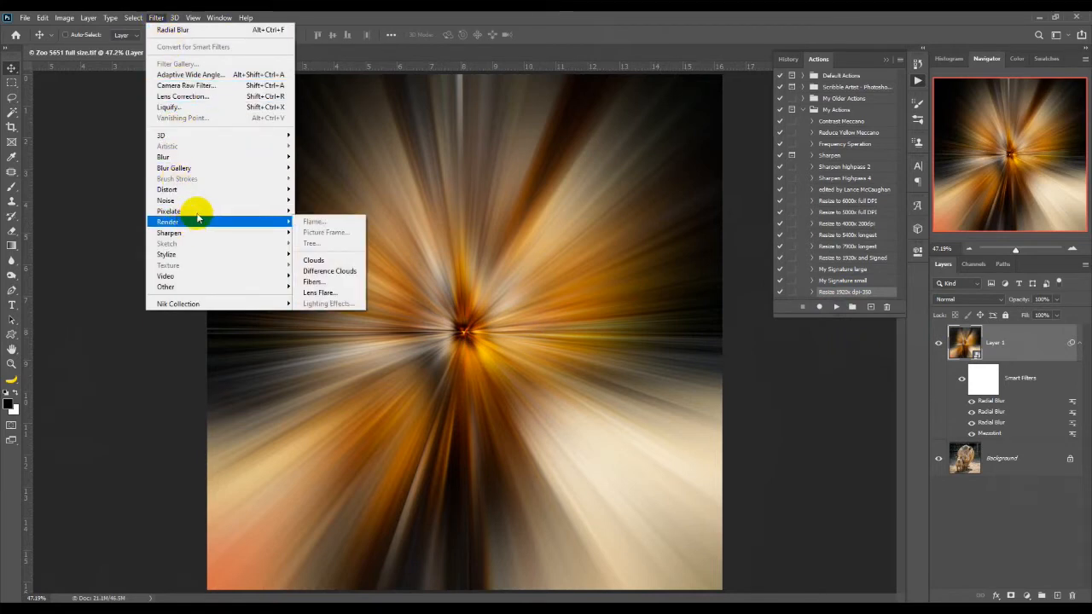
pyautogui.moveTo(205, 186)
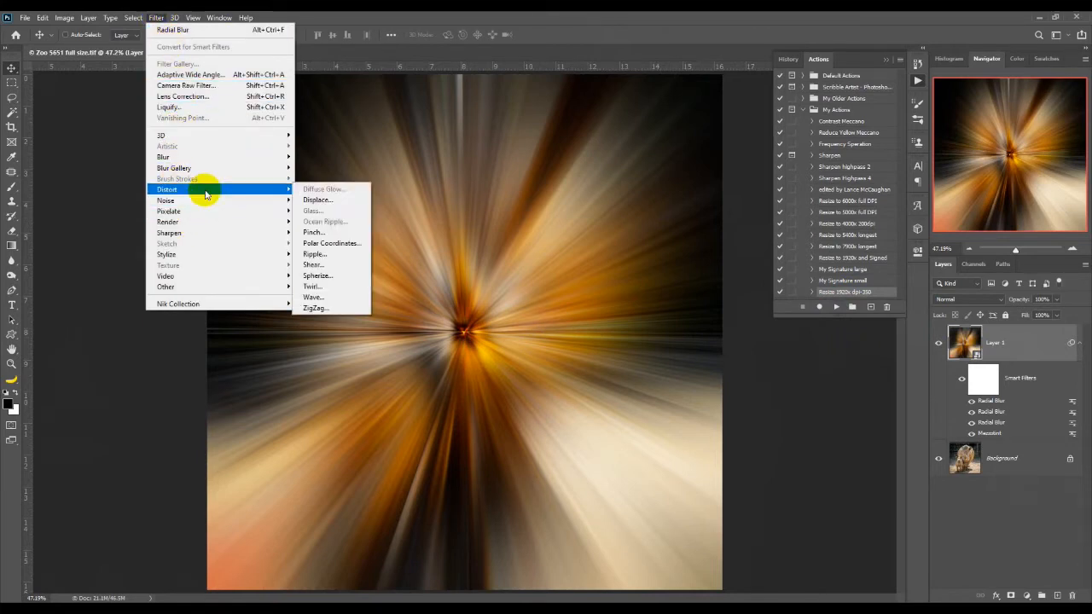
pyautogui.click(332, 286)
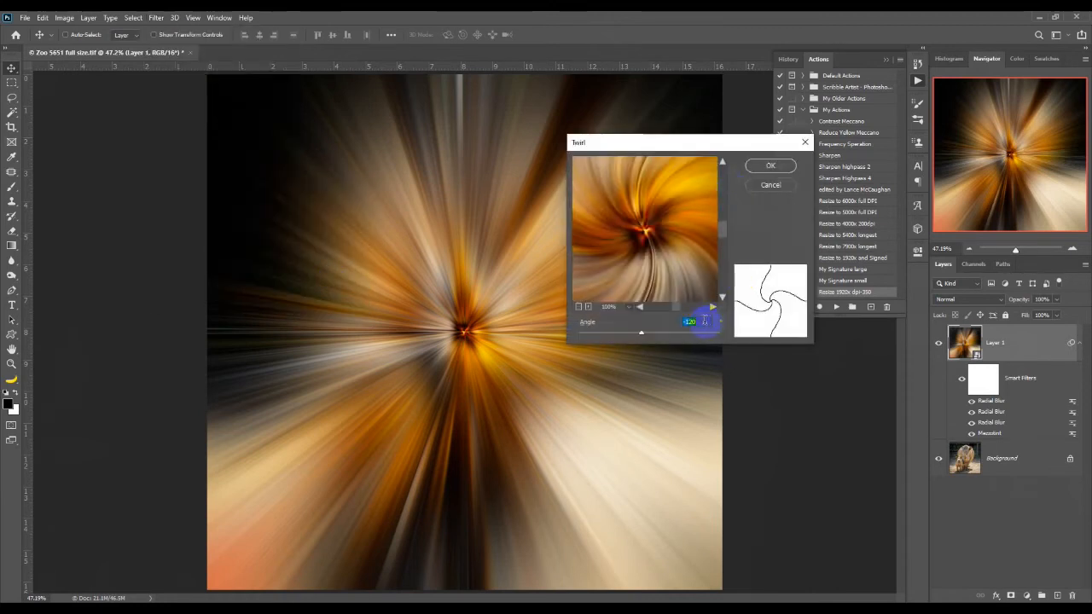
pyautogui.write('120')
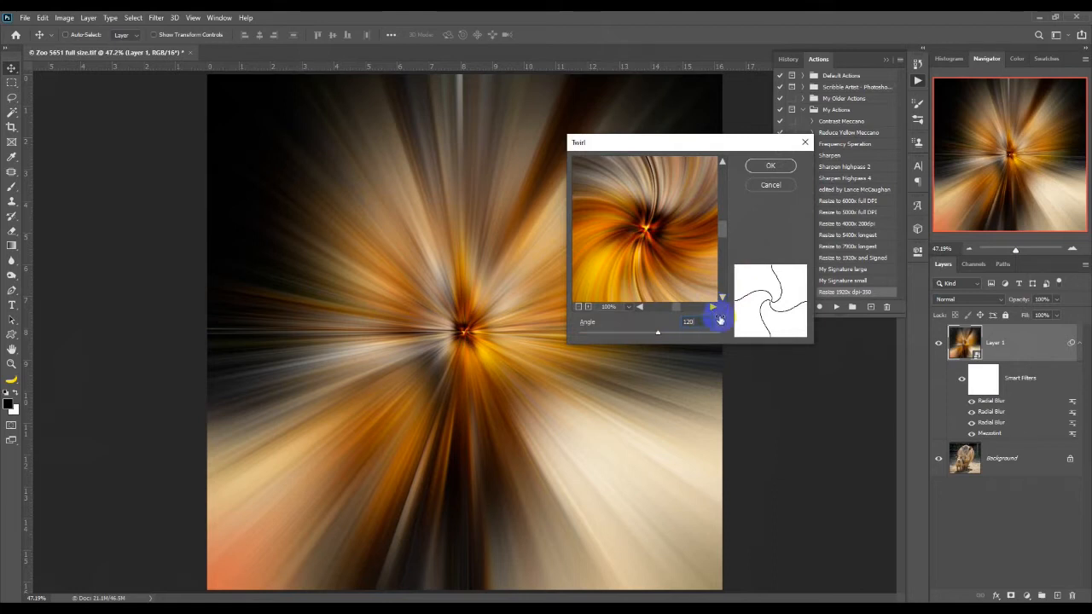
pyautogui.click(769, 168)
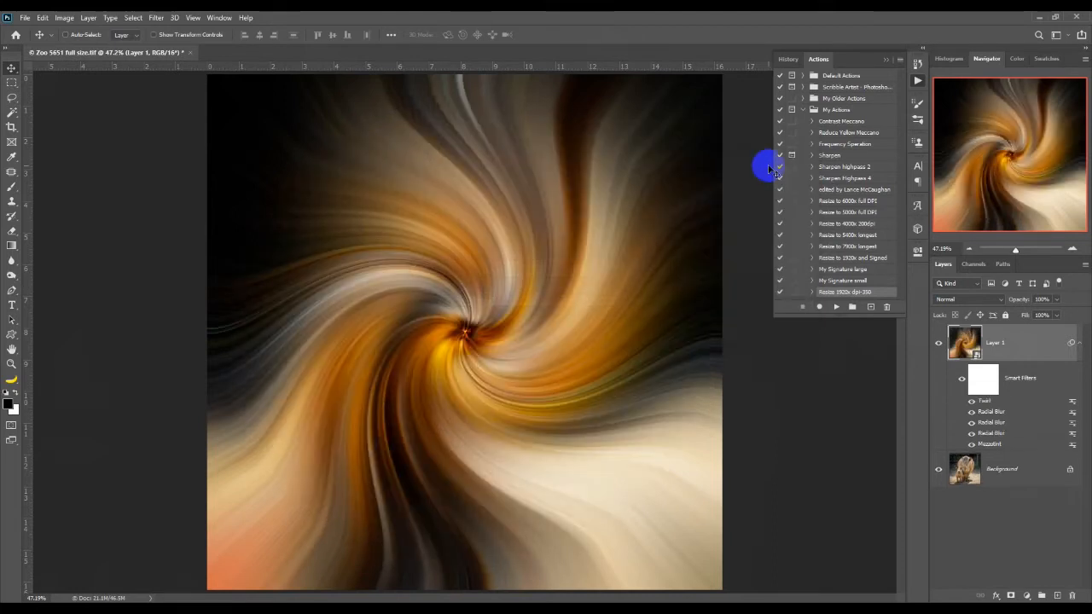
# Apply the Twirl filter to Layer 1 a second time with the same angle of 120
pyautogui.click(149, 18)
pyautogui.click(160, 31)
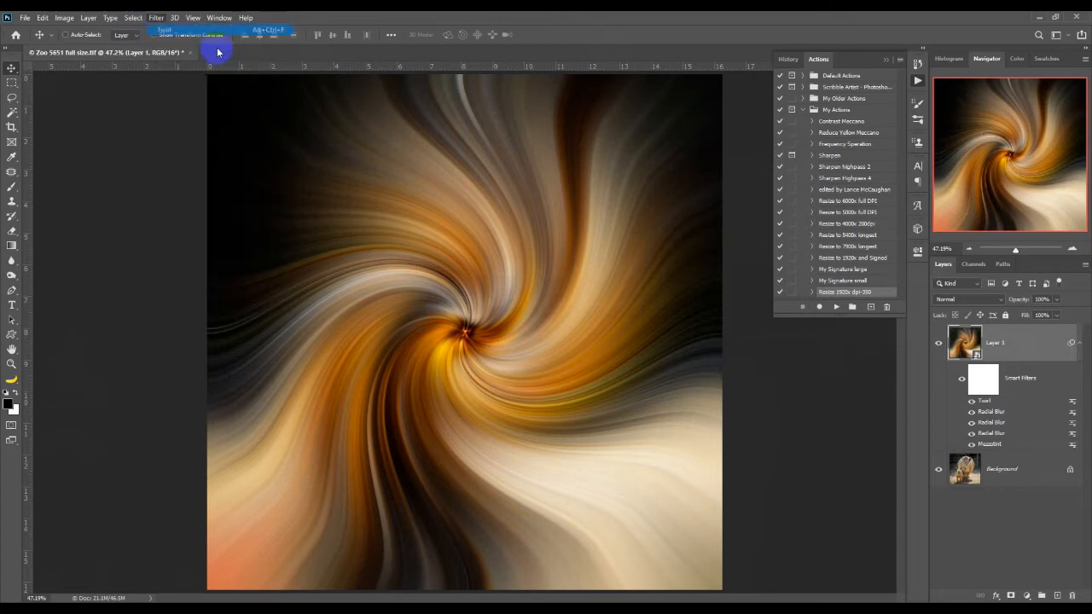
pyautogui.click(773, 165)
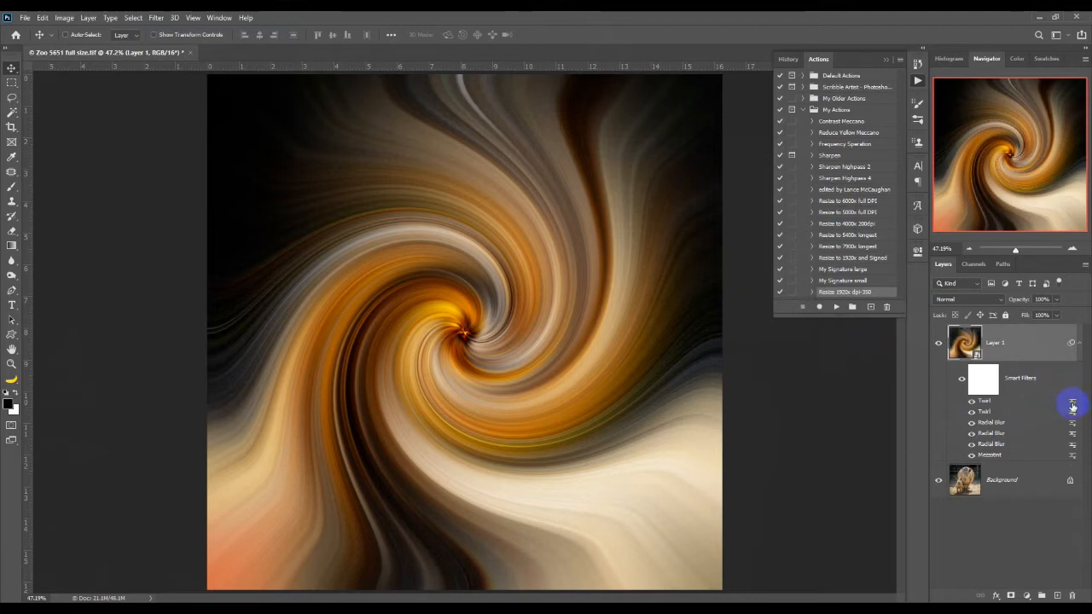
# Set the blending mode of the topmost Twirl smart filter to Darken at 100% opacity
pyautogui.click(1072, 406)
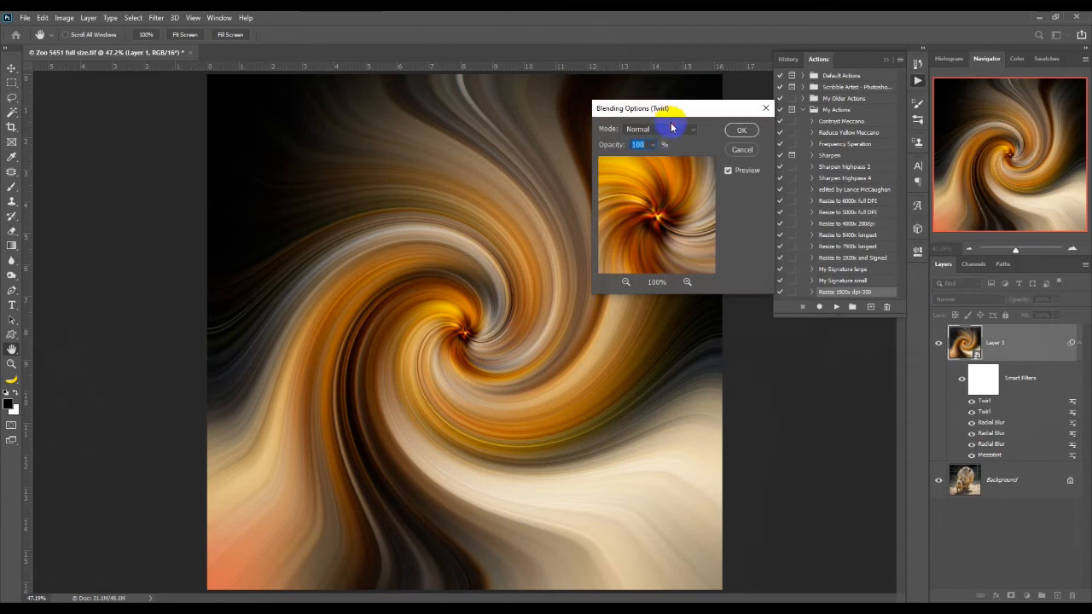
pyautogui.click(672, 128)
pyautogui.click(664, 169)
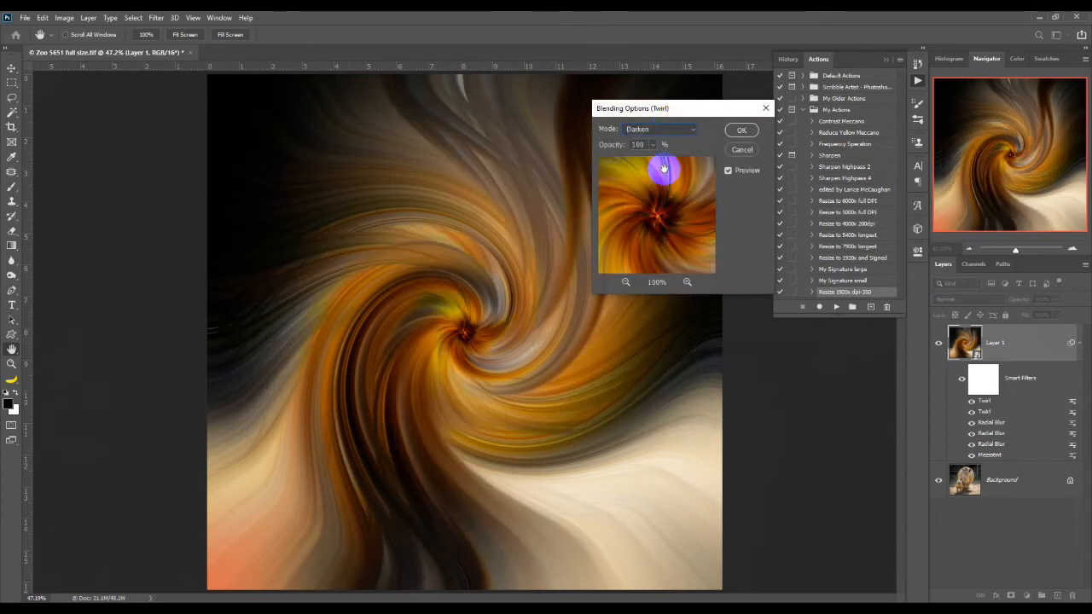
pyautogui.click(744, 149)
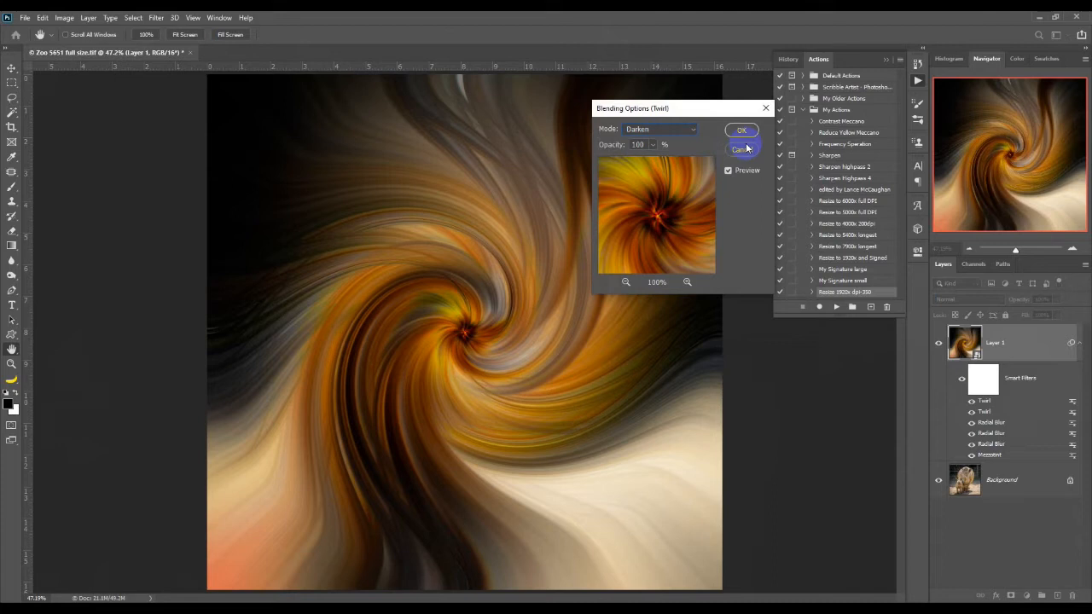
pyautogui.click(741, 130)
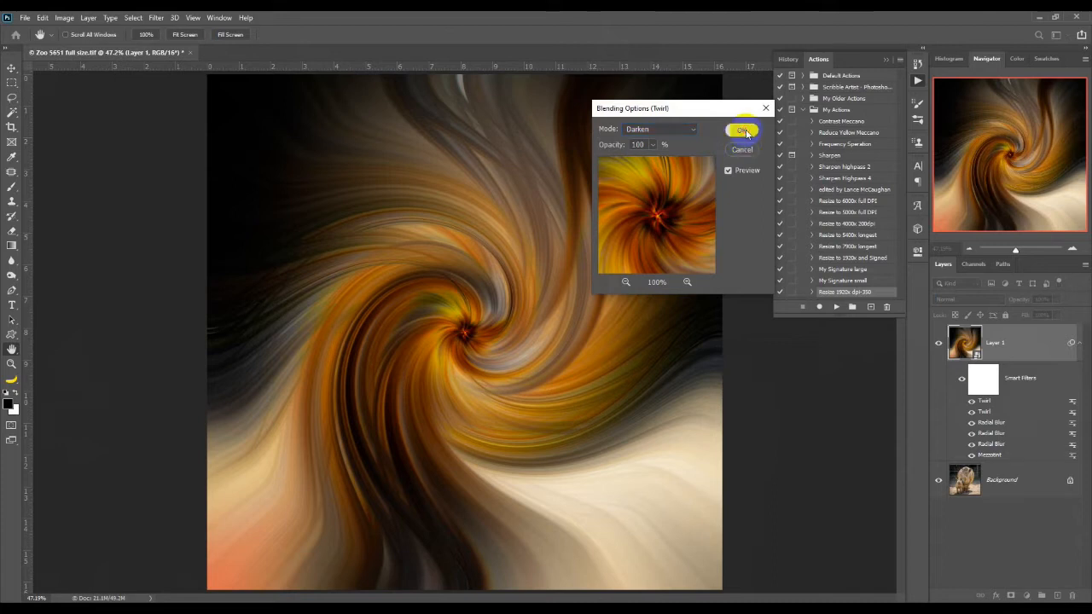
# Apply a third Twirl to Layer 1 with an angle of -120
pyautogui.click(156, 17)
pyautogui.click(162, 31)
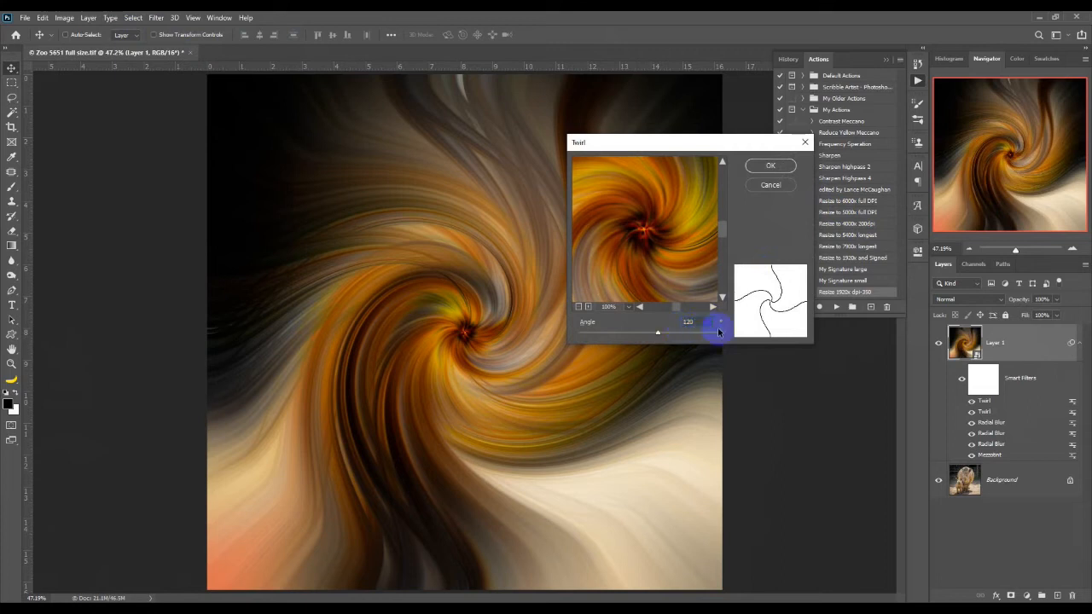
pyautogui.write('-120')
pyautogui.click(777, 167)
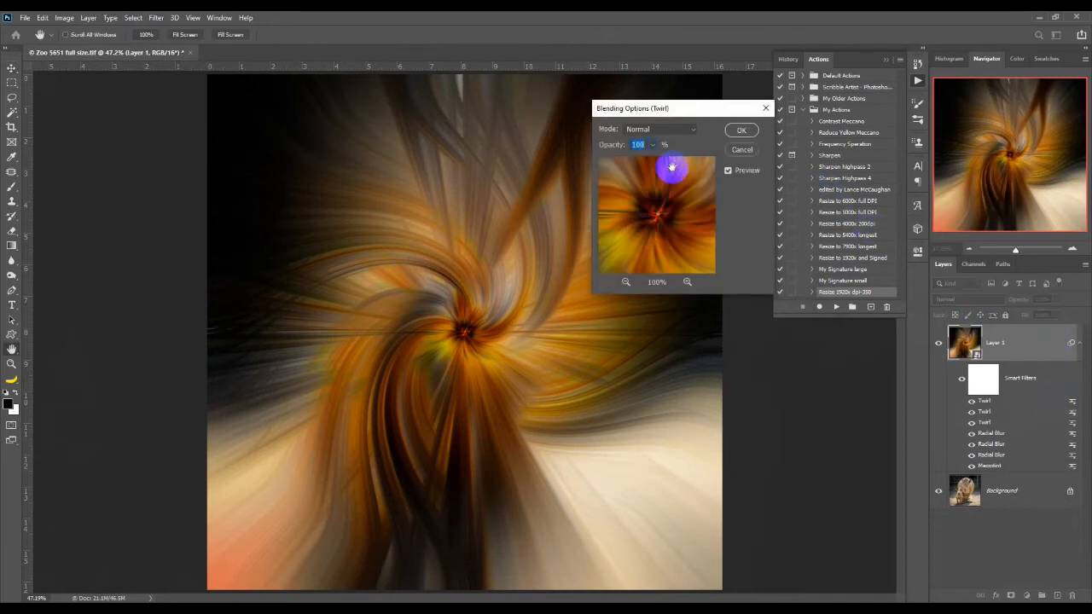
# Try Darken for the topmost Twirl smart filter, and set its blending mode to Lighten
pyautogui.click(653, 145)
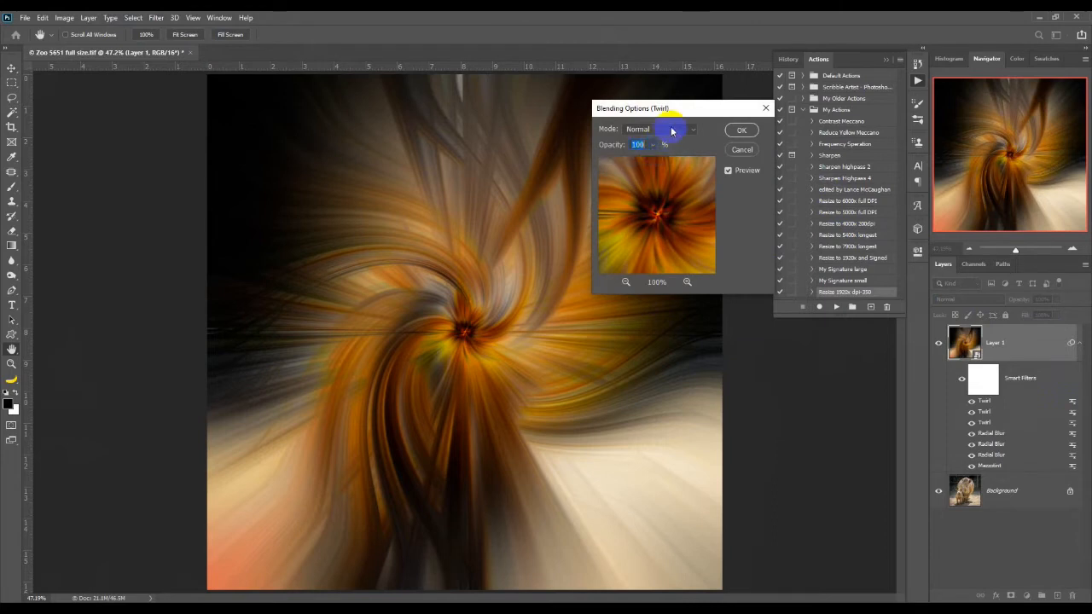
pyautogui.click(671, 128)
pyautogui.click(647, 168)
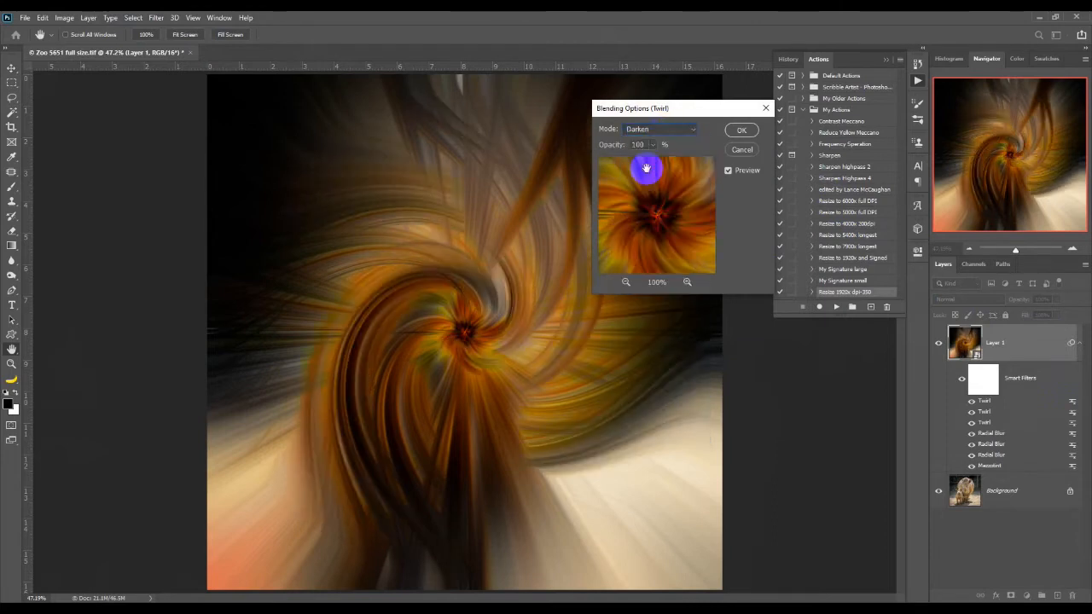
pyautogui.click(672, 130)
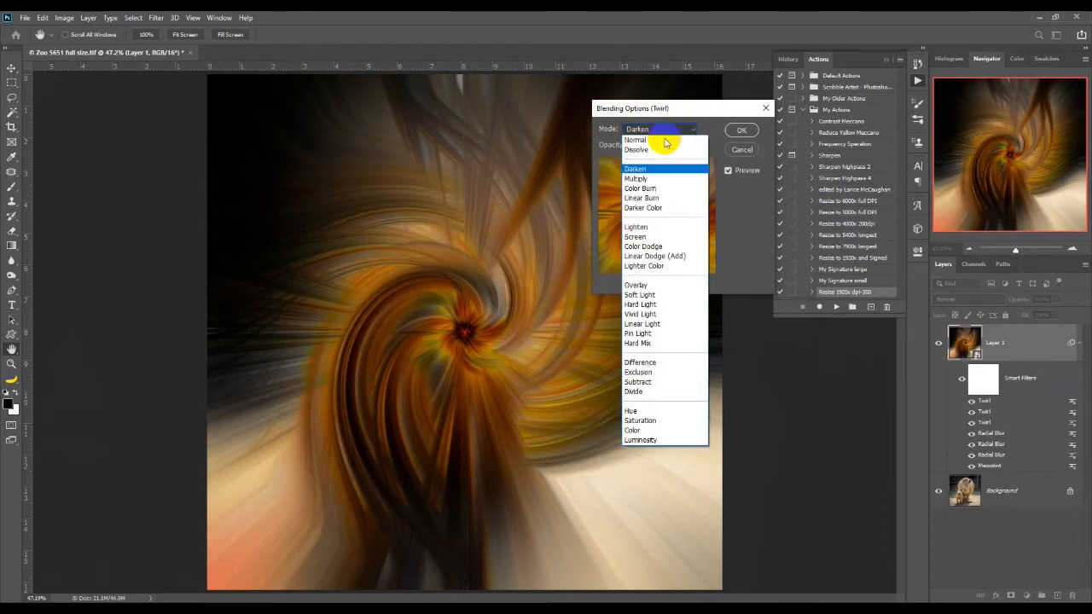
pyautogui.click(638, 226)
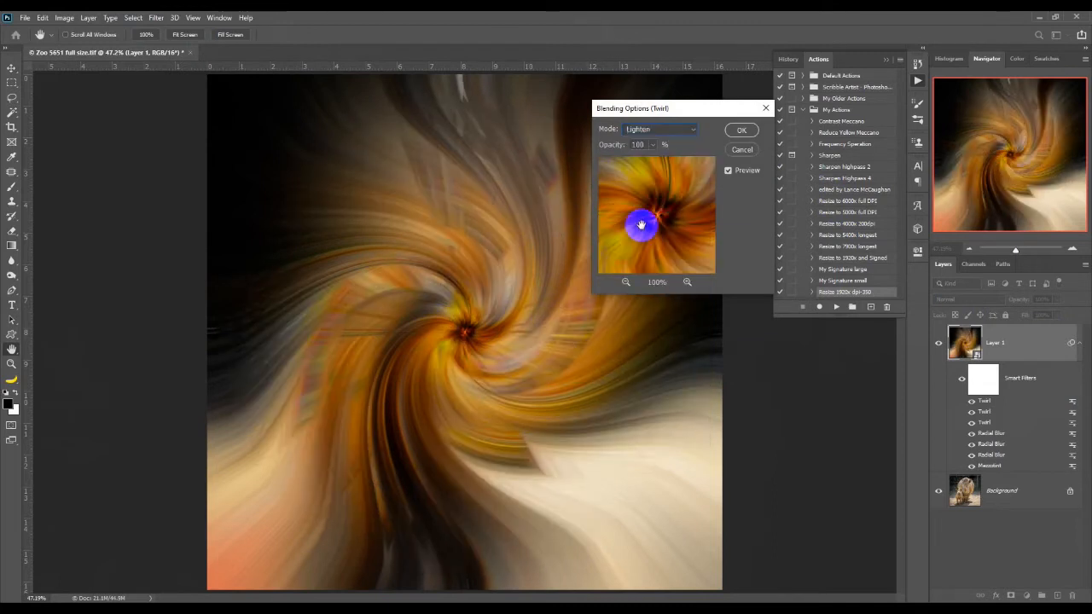
pyautogui.click(740, 130)
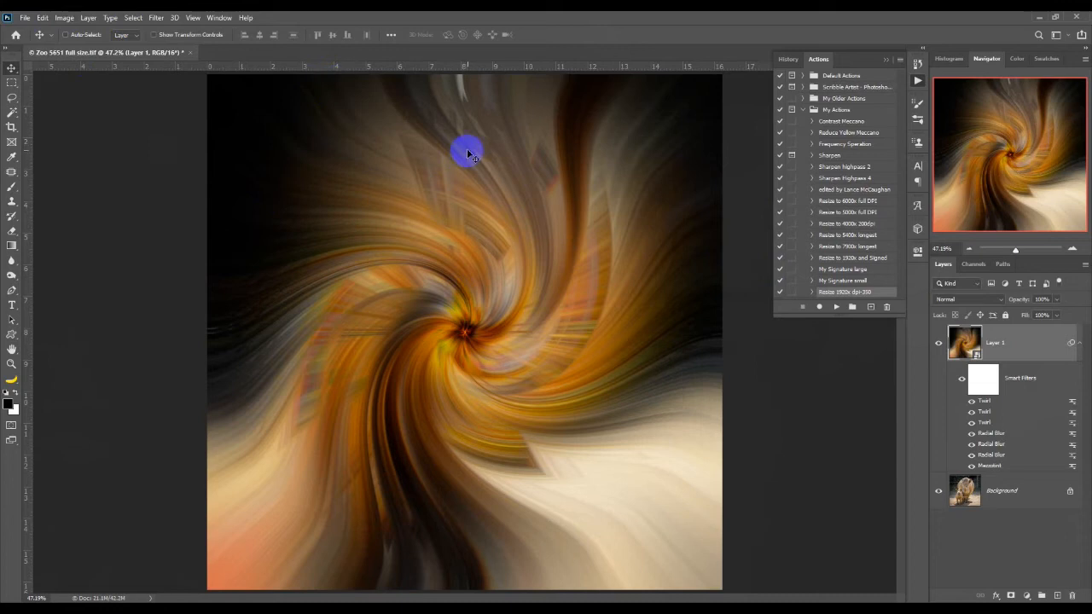
# Stamp all visible layers onto a new layer and flip that layer horizontally
pyautogui.hotkey('ctrl', 'alt', 'shift', 'e')
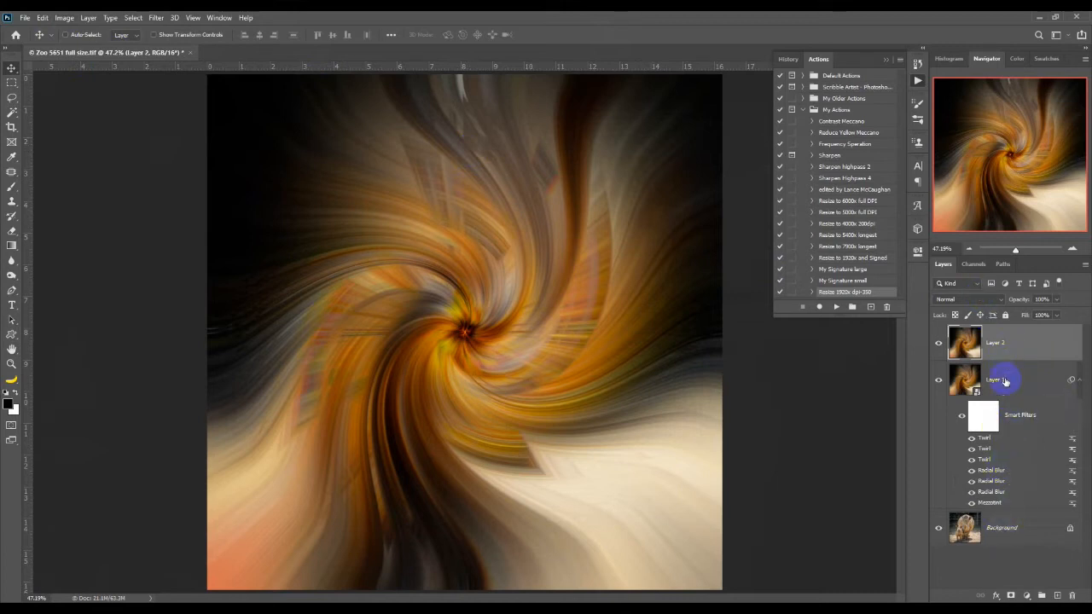
pyautogui.click(50, 17)
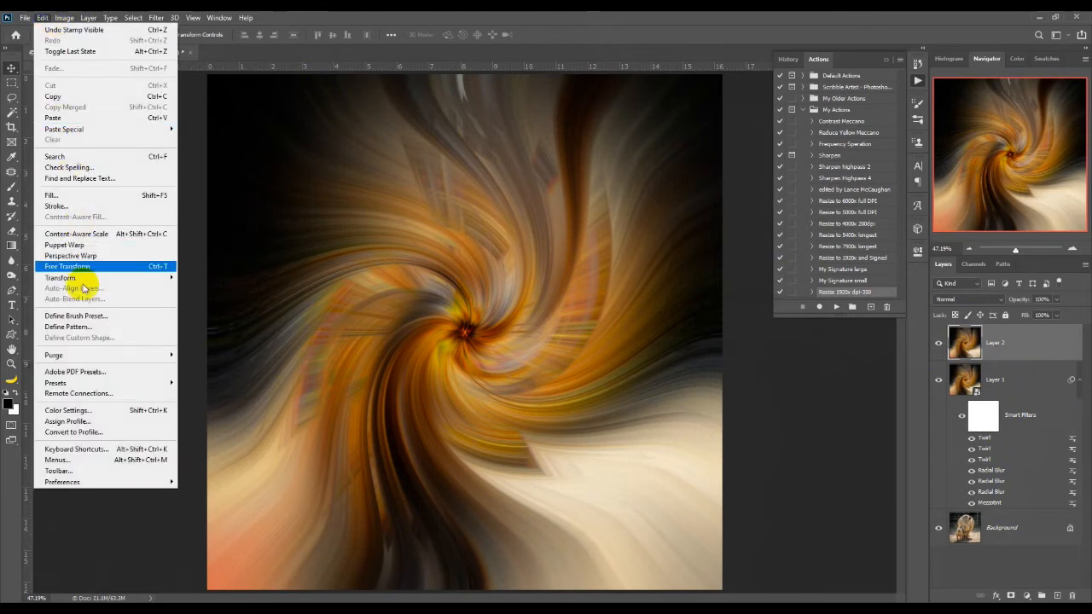
pyautogui.moveTo(85, 286)
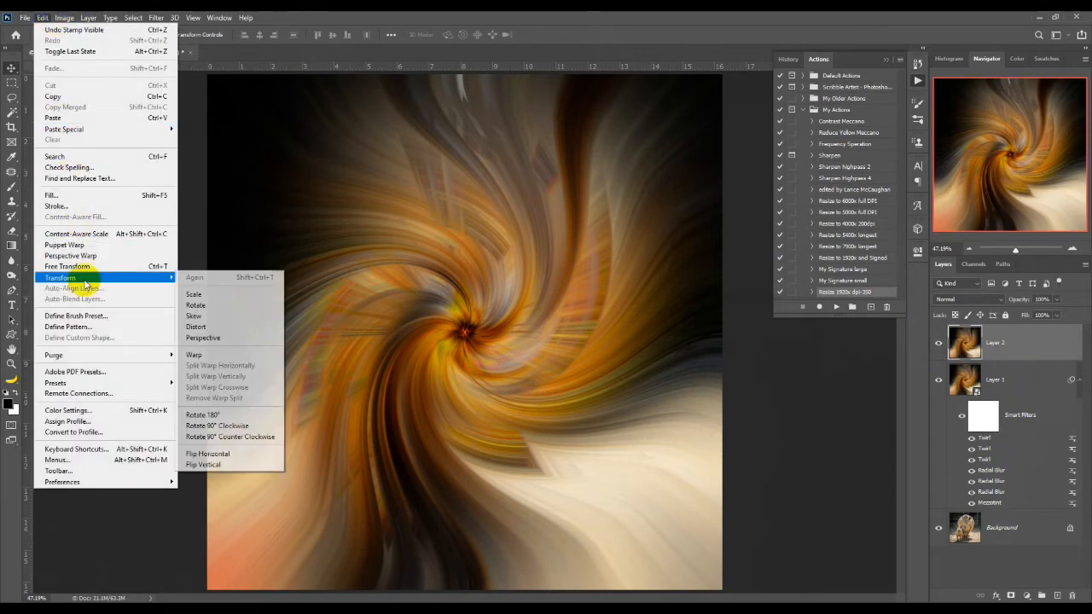
pyautogui.click(237, 457)
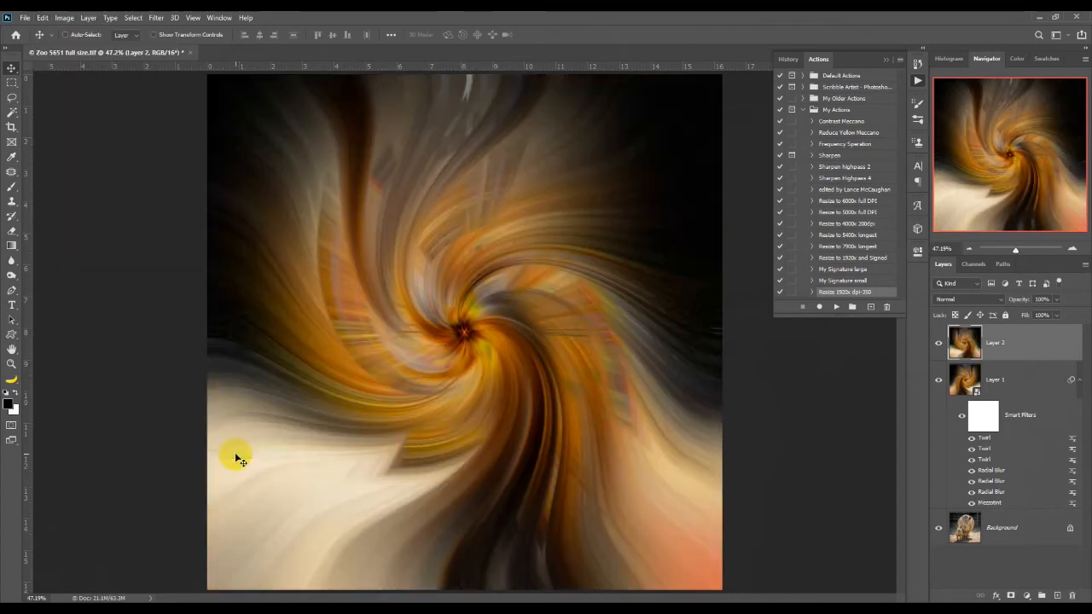
# Set the blend mode of Layer 2 to Darken
pyautogui.click(964, 300)
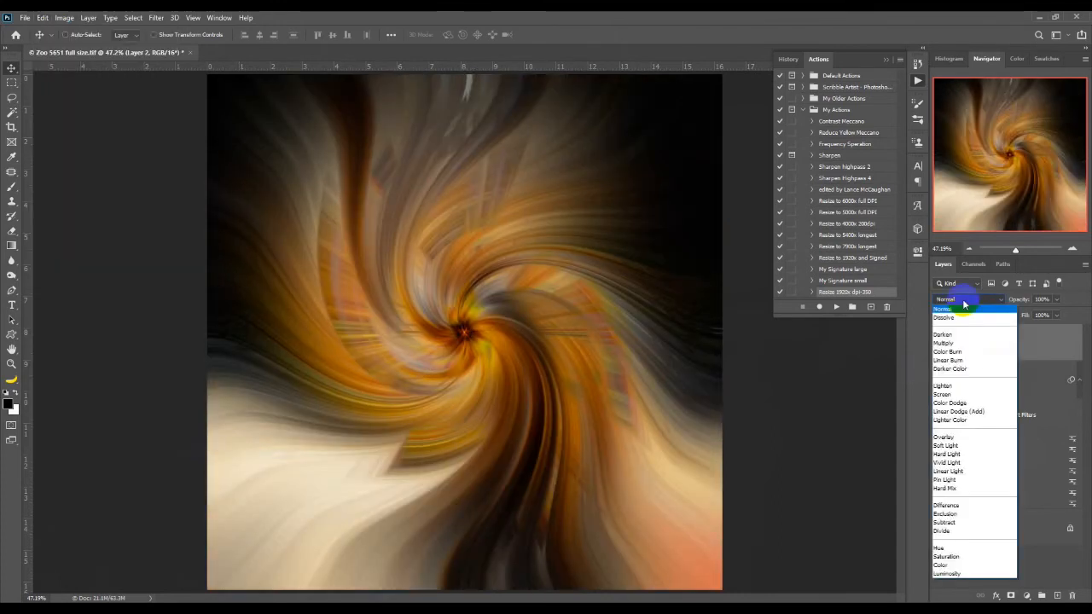
pyautogui.click(964, 303)
pyautogui.click(964, 303)
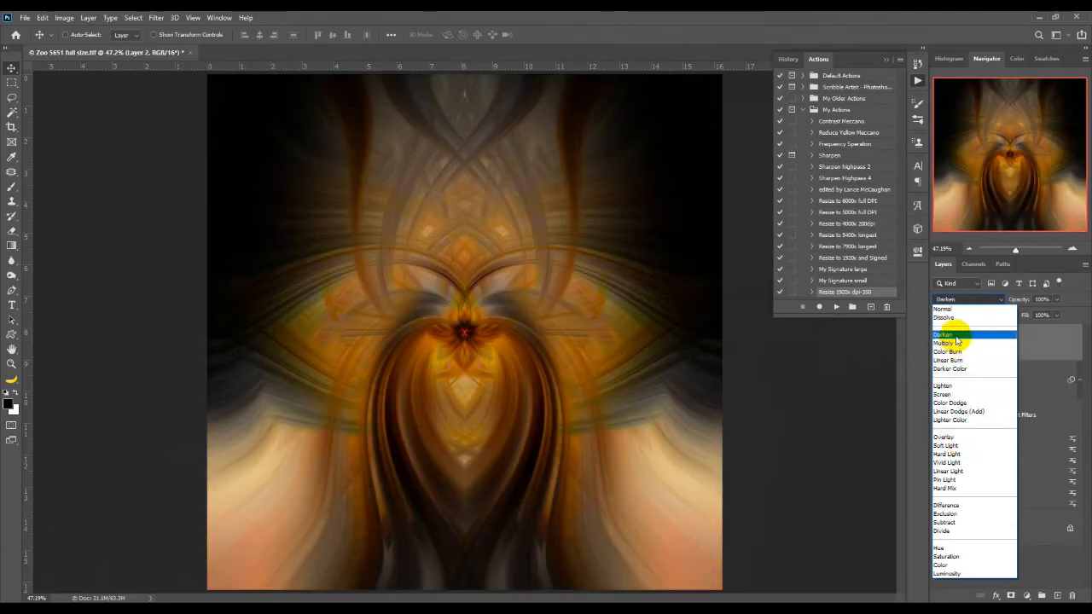
pyautogui.click(956, 339)
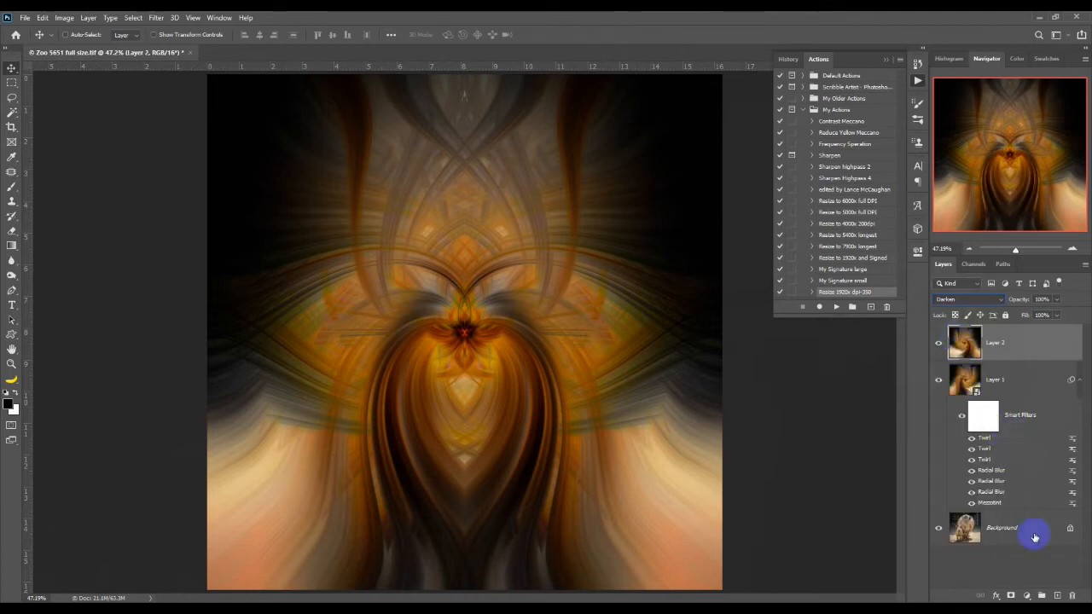
# Add a Curves adjustment layer and shape its RGB curve with points at about input 191, output 228 and input 63, output 58
pyautogui.click(1028, 596)
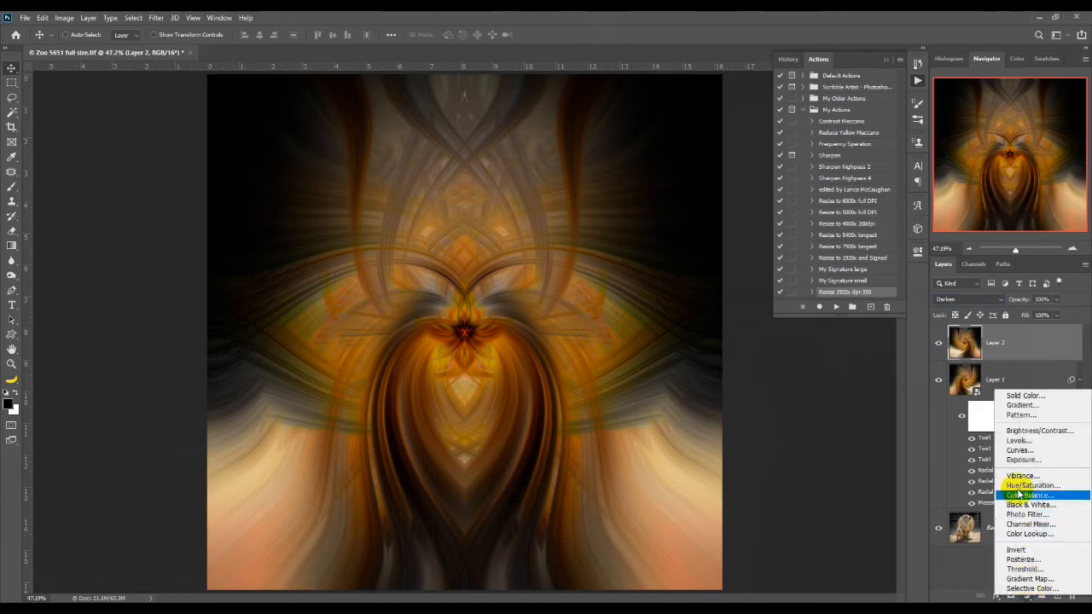
pyautogui.click(1024, 451)
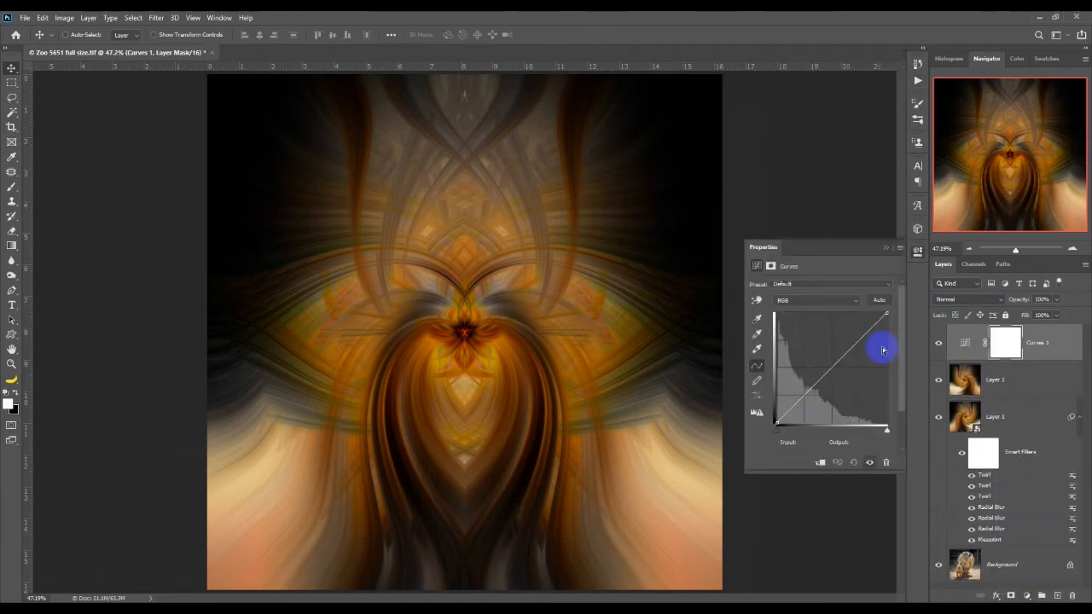
pyautogui.moveTo(803, 394); pyautogui.dragTo(807, 378)
pyautogui.moveTo(840, 329)
pyautogui.mouseDown()
pyautogui.moveTo(855, 328)
pyautogui.moveTo(858, 344)
pyautogui.moveTo(860, 322)
pyautogui.moveTo(860, 331)
pyautogui.mouseUp()
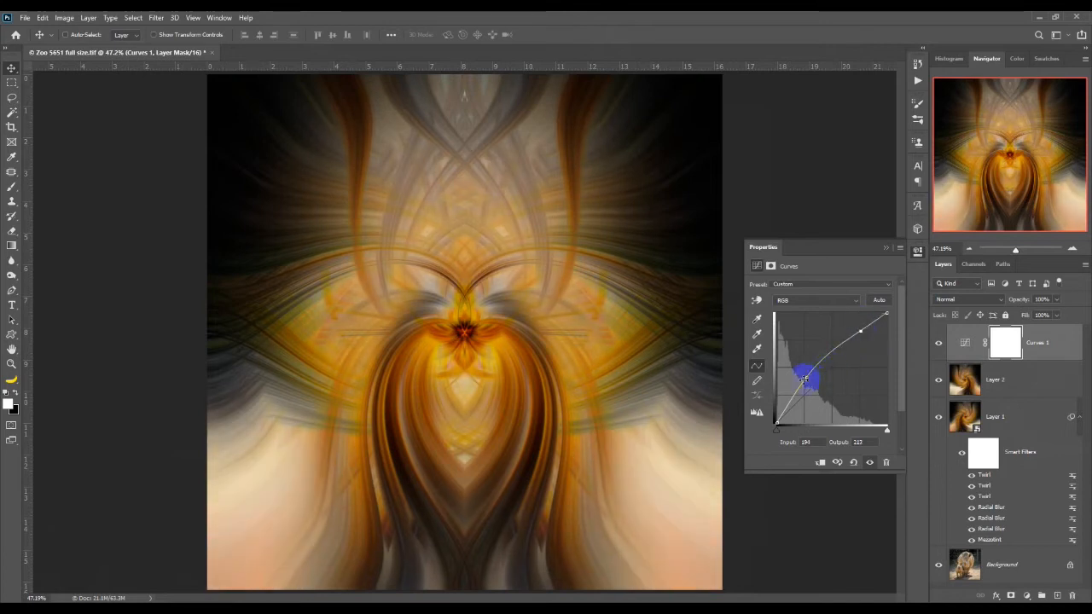
pyautogui.moveTo(805, 377)
pyautogui.mouseDown()
pyautogui.moveTo(785, 385)
pyautogui.moveTo(800, 415)
pyautogui.moveTo(803, 394)
pyautogui.mouseUp()
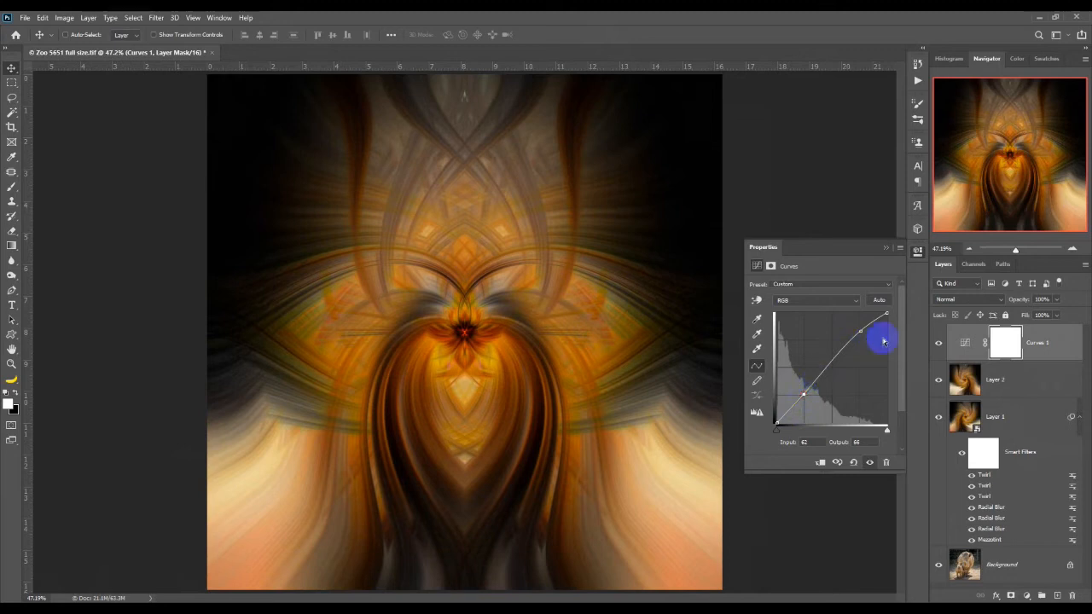
pyautogui.moveTo(861, 332)
pyautogui.mouseDown()
pyautogui.moveTo(856, 348)
pyautogui.moveTo(860, 328)
pyautogui.mouseUp()
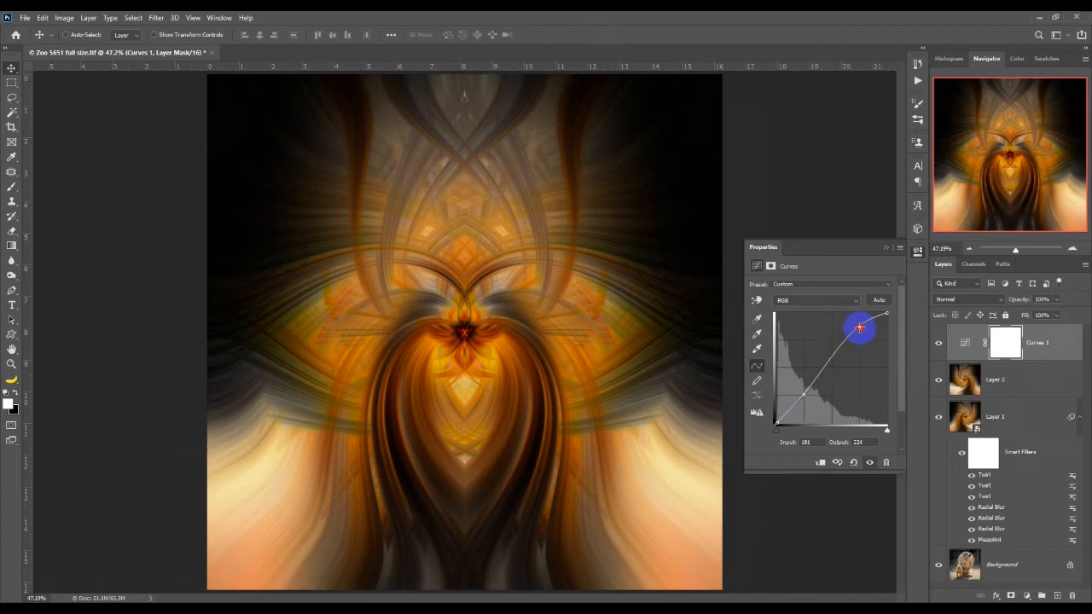
pyautogui.moveTo(860, 328); pyautogui.dragTo(860, 326)
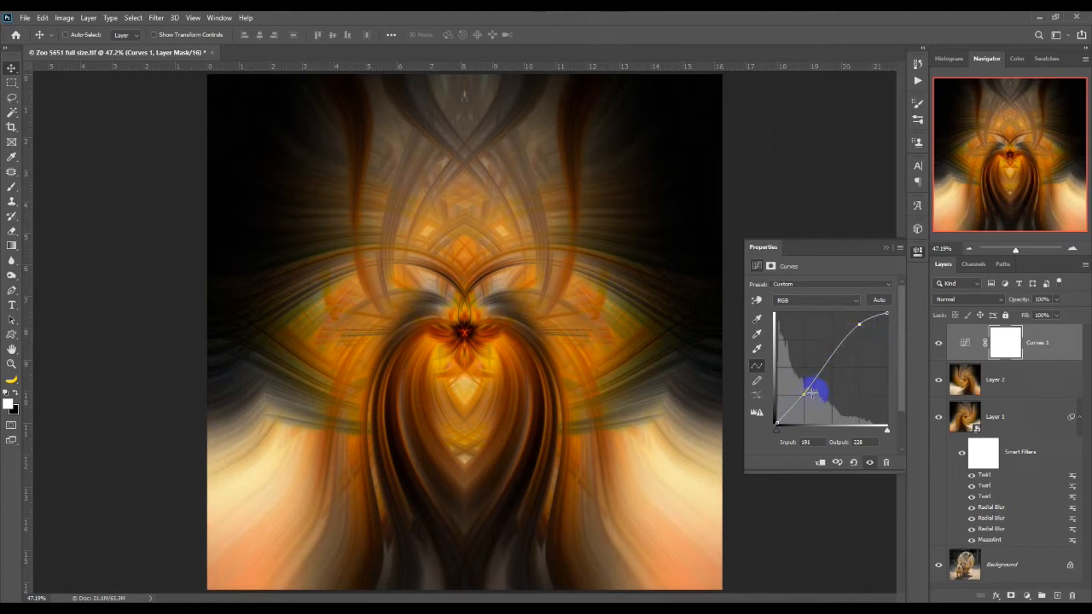
pyautogui.moveTo(803, 394); pyautogui.dragTo(804, 398)
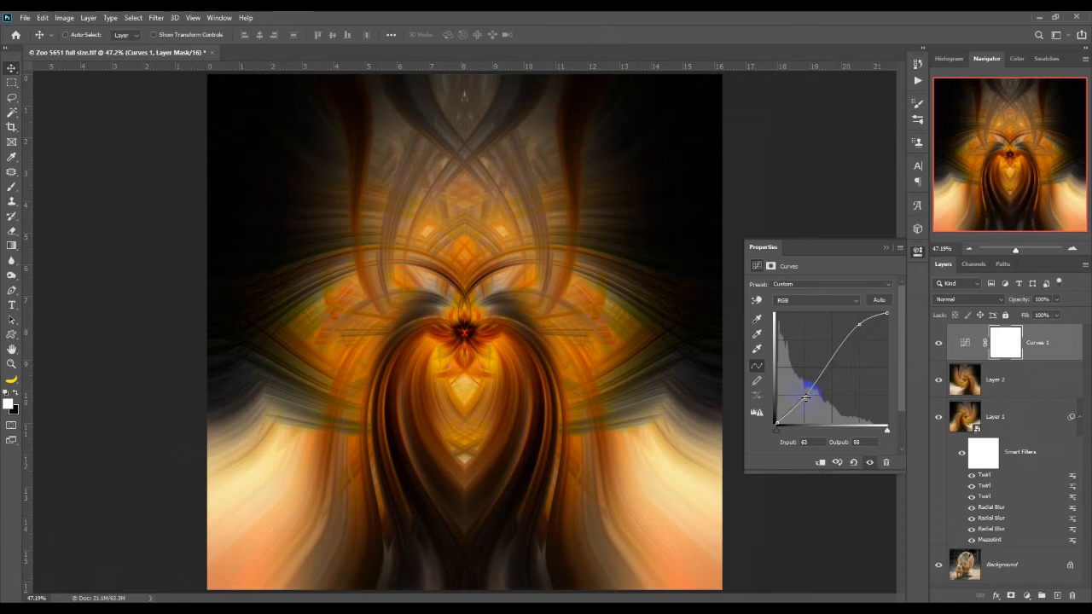
pyautogui.click(885, 250)
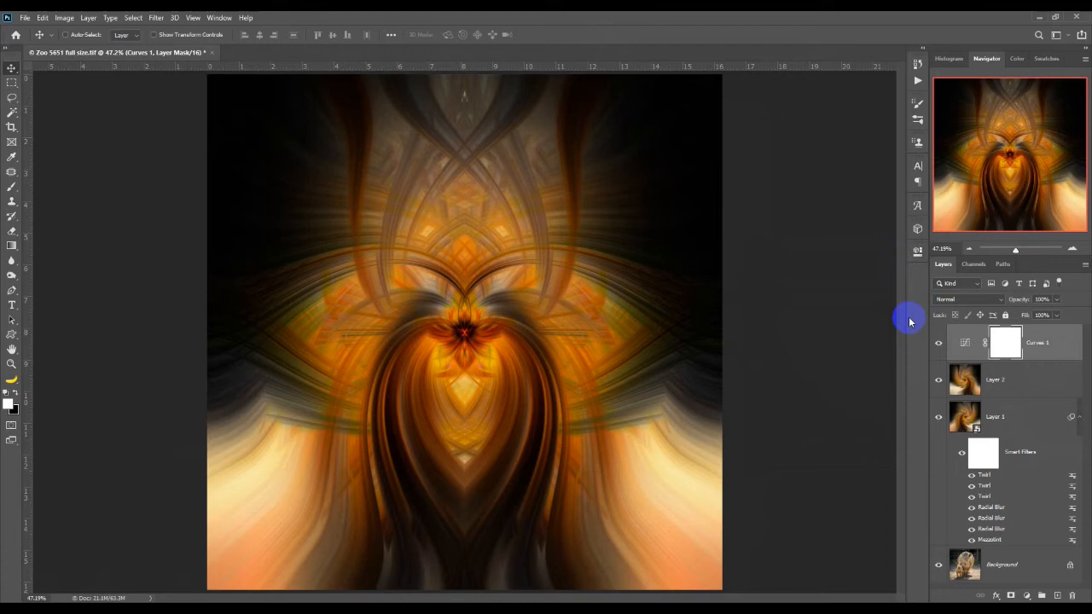
# Add a Brightness/Contrast adjustment layer above Curves 1 with Brightness at 19 and Contrast at about 33
pyautogui.click(1028, 597)
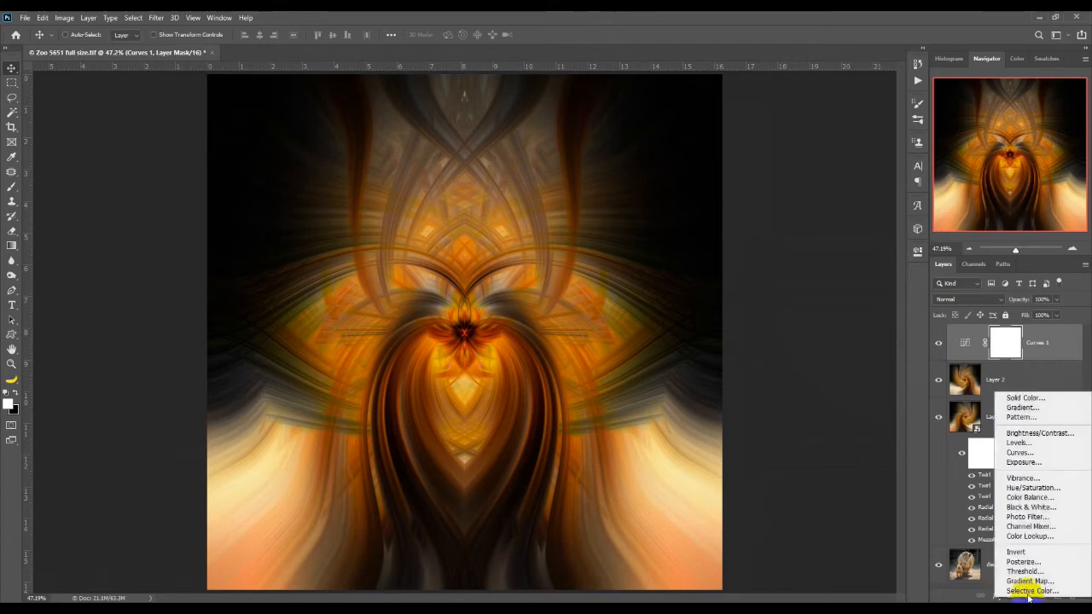
pyautogui.click(1028, 436)
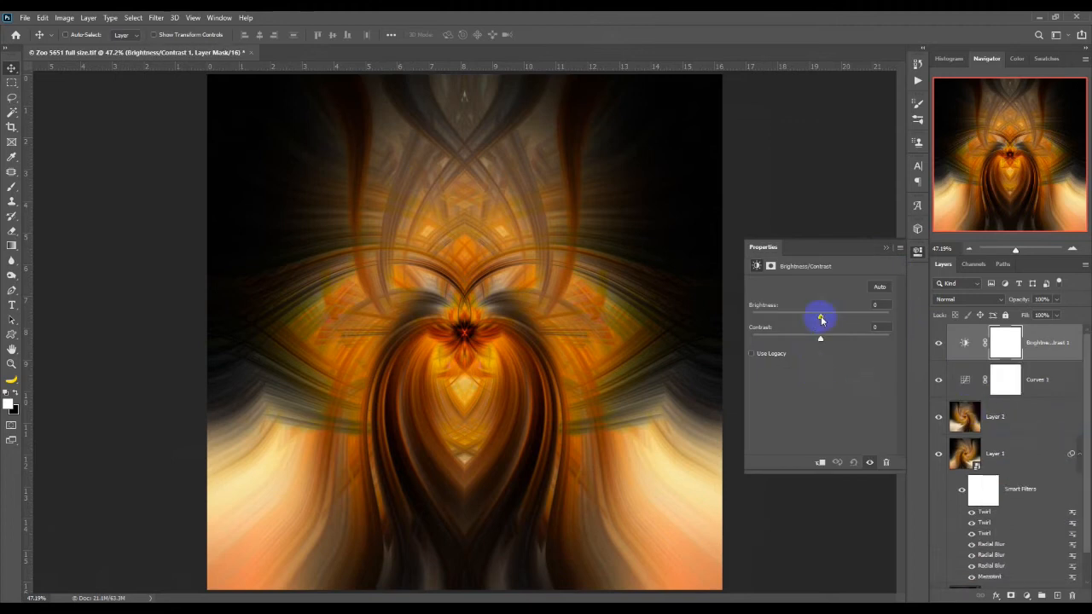
pyautogui.moveTo(819, 319); pyautogui.dragTo(829, 318)
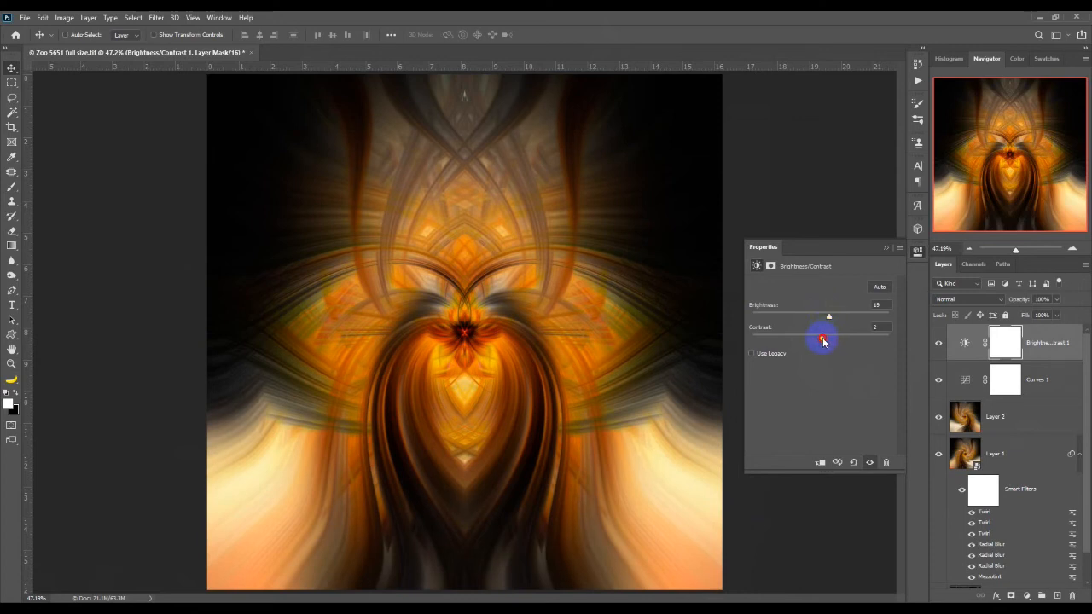
pyautogui.moveTo(837, 345)
pyautogui.mouseDown()
pyautogui.moveTo(825, 344)
pyautogui.moveTo(844, 345)
pyautogui.mouseUp()
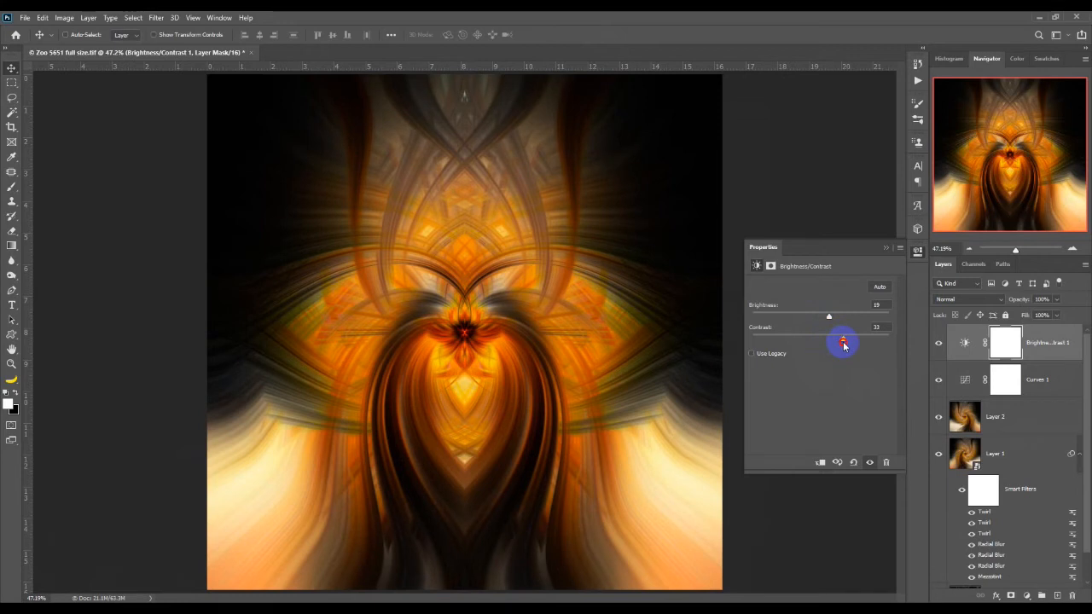
pyautogui.click(886, 248)
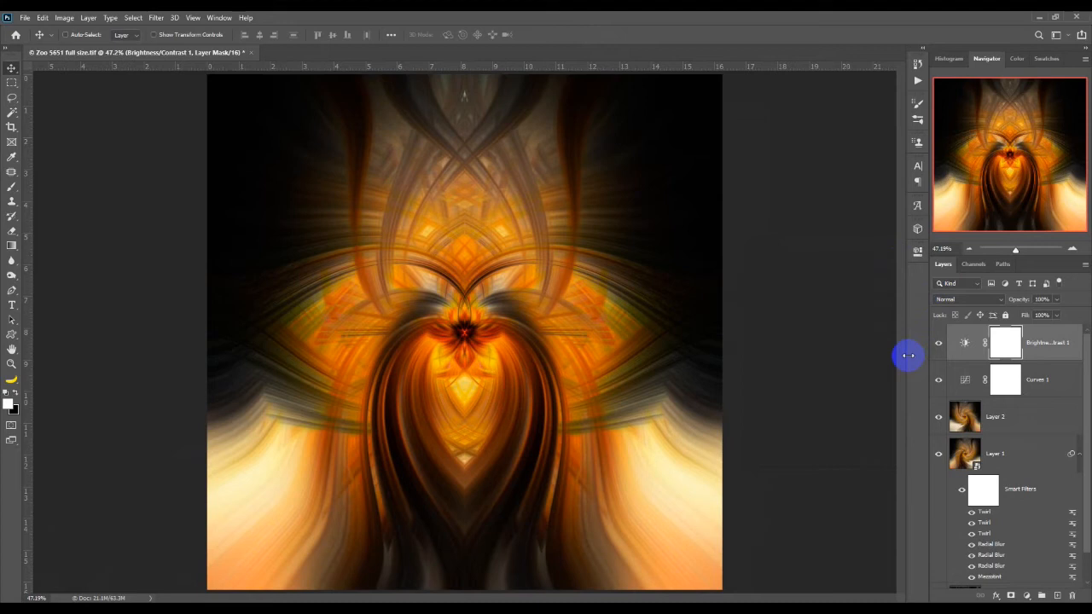
# Stamp all visible layers onto a new layer and set Texture to +100 and Clarity to +73 for it in the Camera Raw Filter
pyautogui.hotkey('ctrl', 'shift', 'alt', 'e')
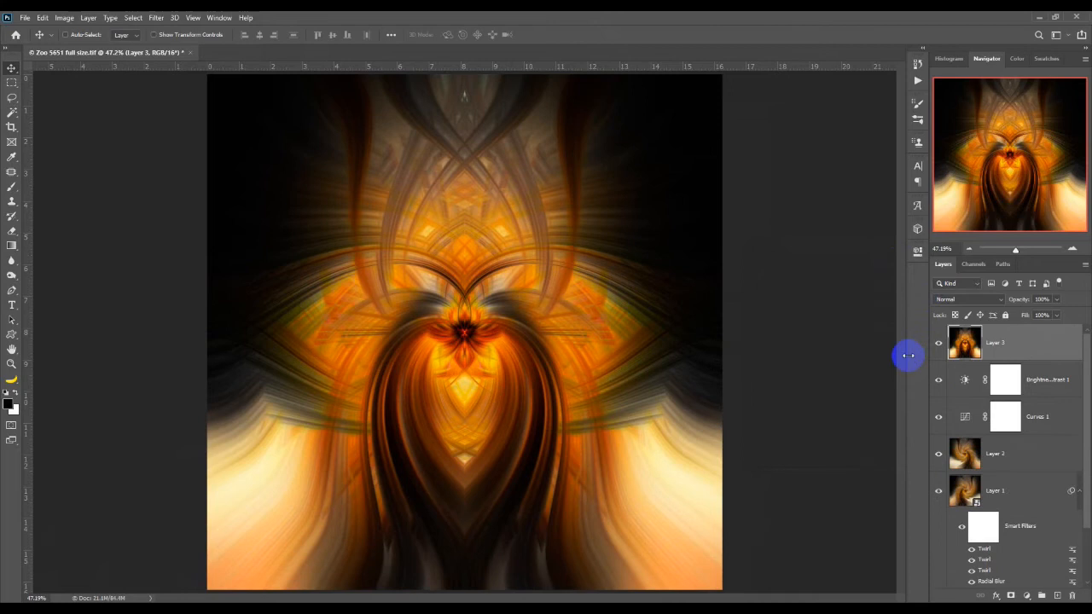
pyautogui.click(157, 19)
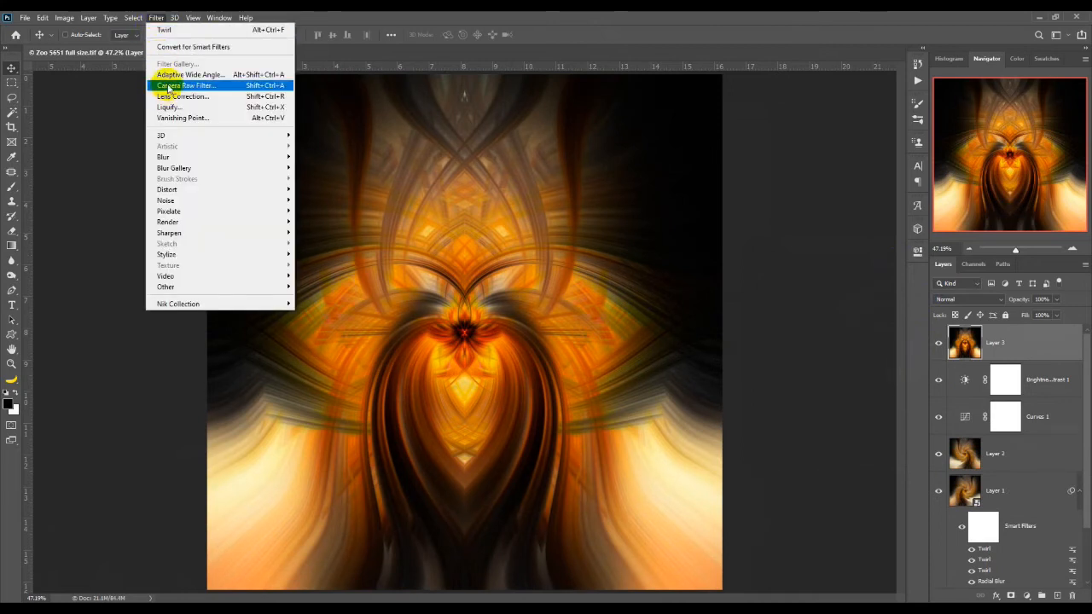
pyautogui.click(168, 89)
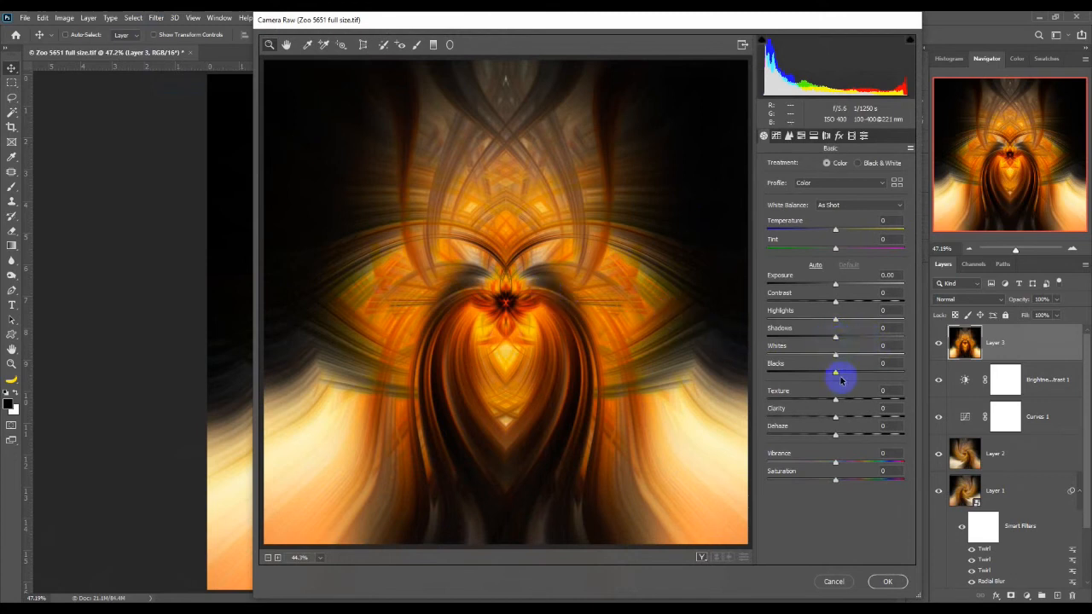
pyautogui.moveTo(834, 403); pyautogui.dragTo(964, 399)
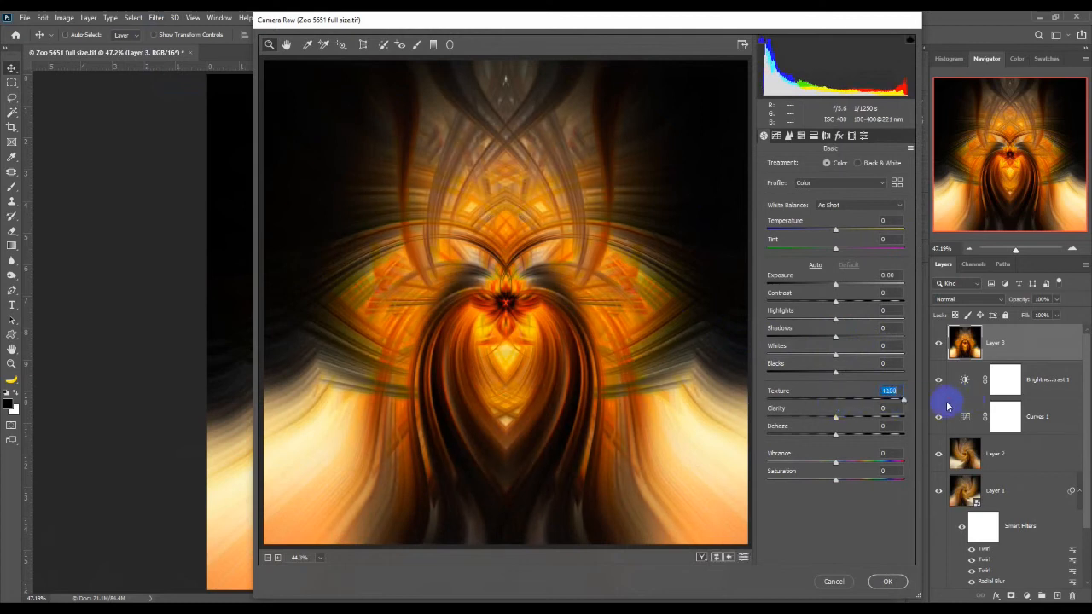
pyautogui.moveTo(836, 418); pyautogui.dragTo(887, 429)
# Set Vibrance to -48, Saturation to +38 and Dehaze to about -43, adjust the Highlights, and apply the Camera Raw Filter
pyautogui.moveTo(835, 465); pyautogui.dragTo(867, 490)
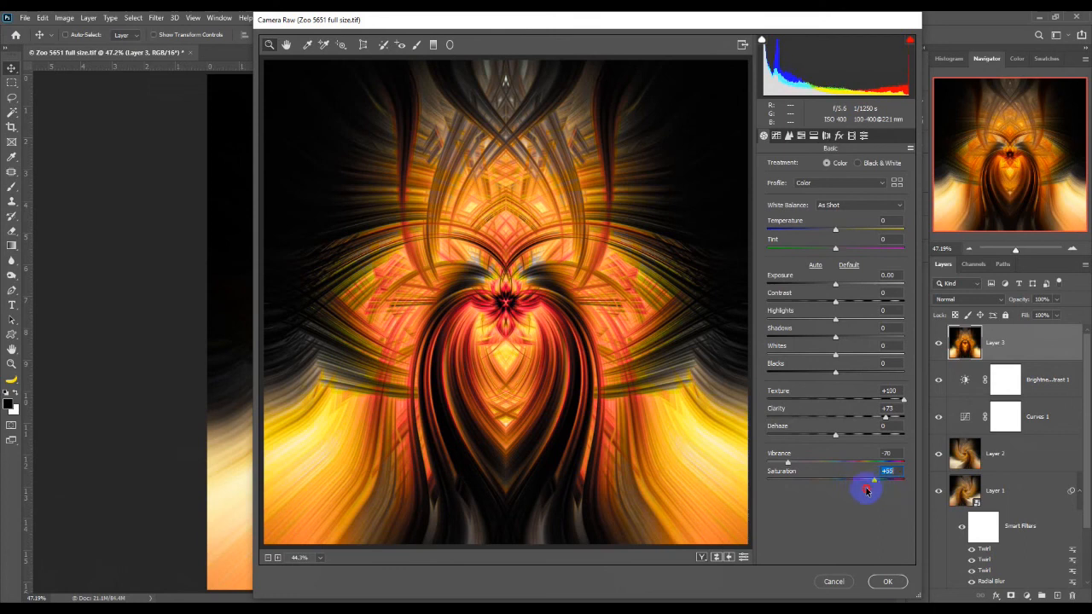
pyautogui.moveTo(788, 463); pyautogui.dragTo(858, 475)
pyautogui.moveTo(836, 434); pyautogui.dragTo(809, 449)
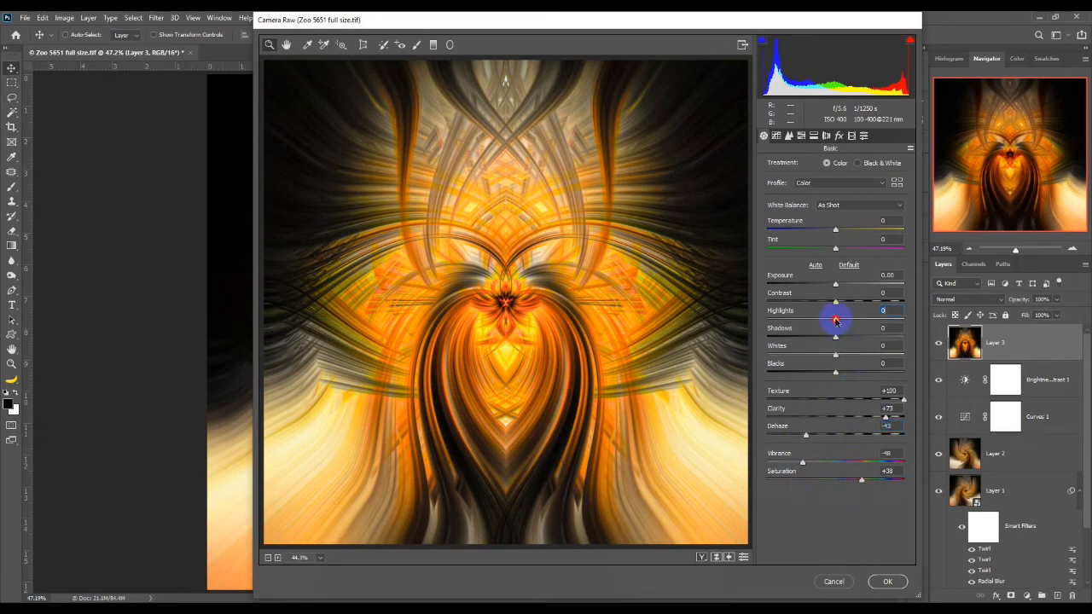
pyautogui.moveTo(836, 321); pyautogui.dragTo(859, 306)
pyautogui.click(887, 581)
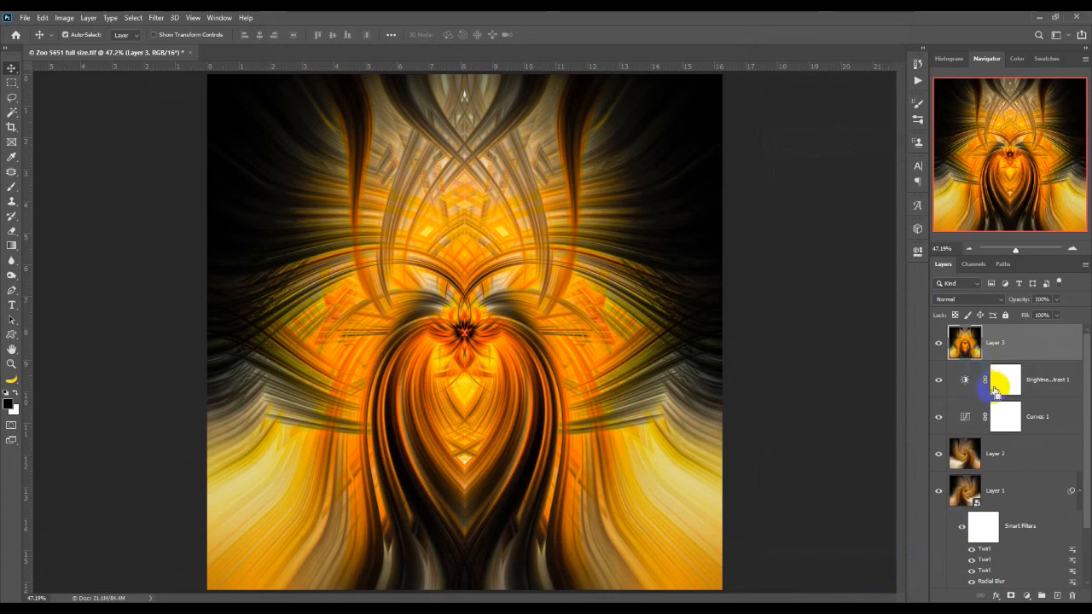
# Merge all layers into the Background and enlarge the image with the recorded action Resize to 5400x longest
pyautogui.hotkey('ctrl', 'shift', 'e')
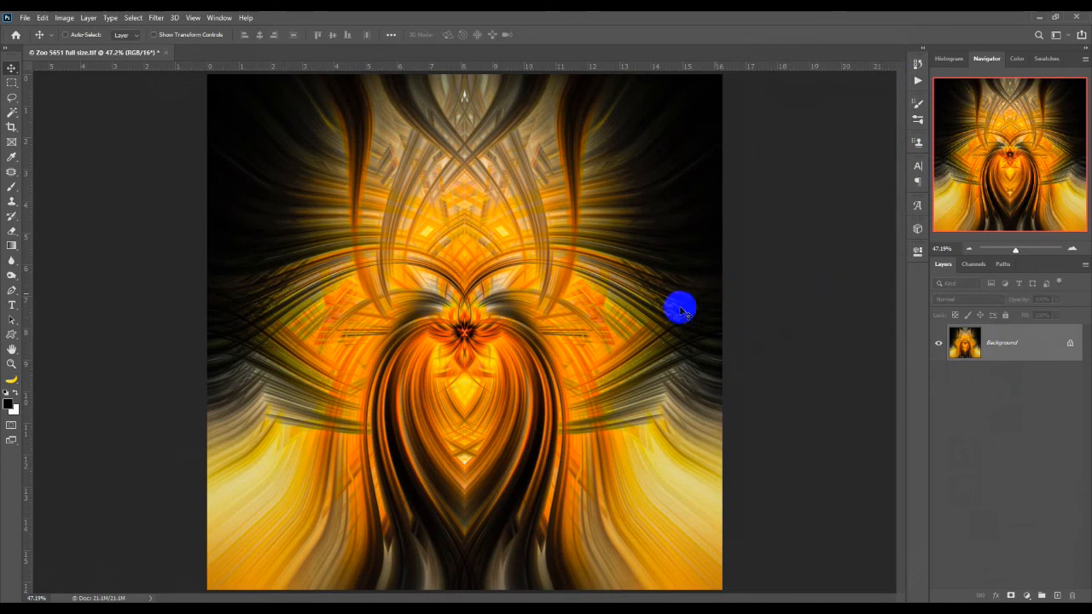
pyautogui.click(917, 79)
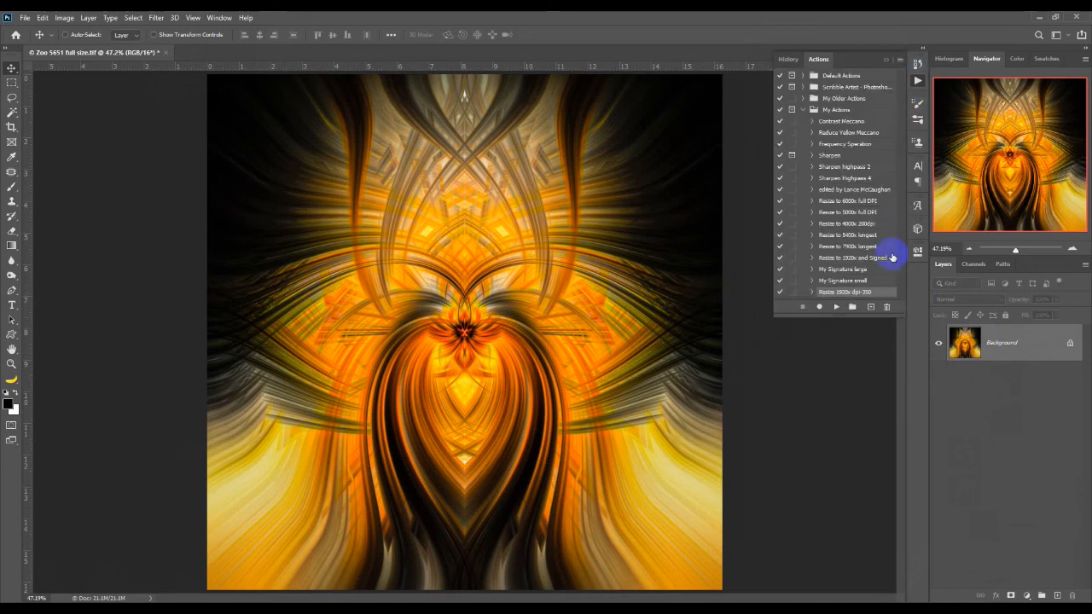
pyautogui.click(836, 247)
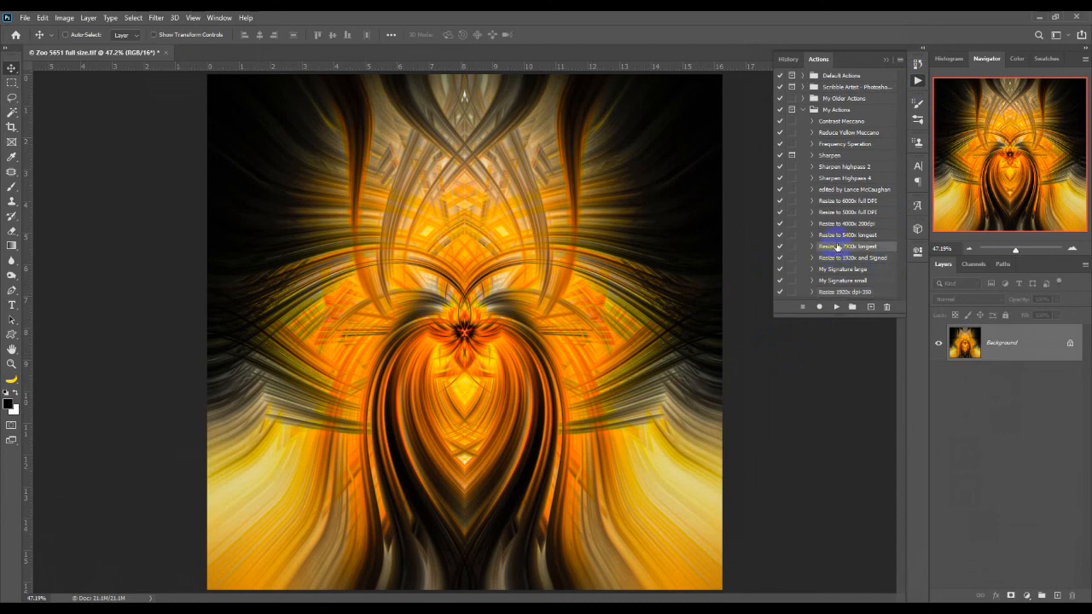
pyautogui.click(837, 236)
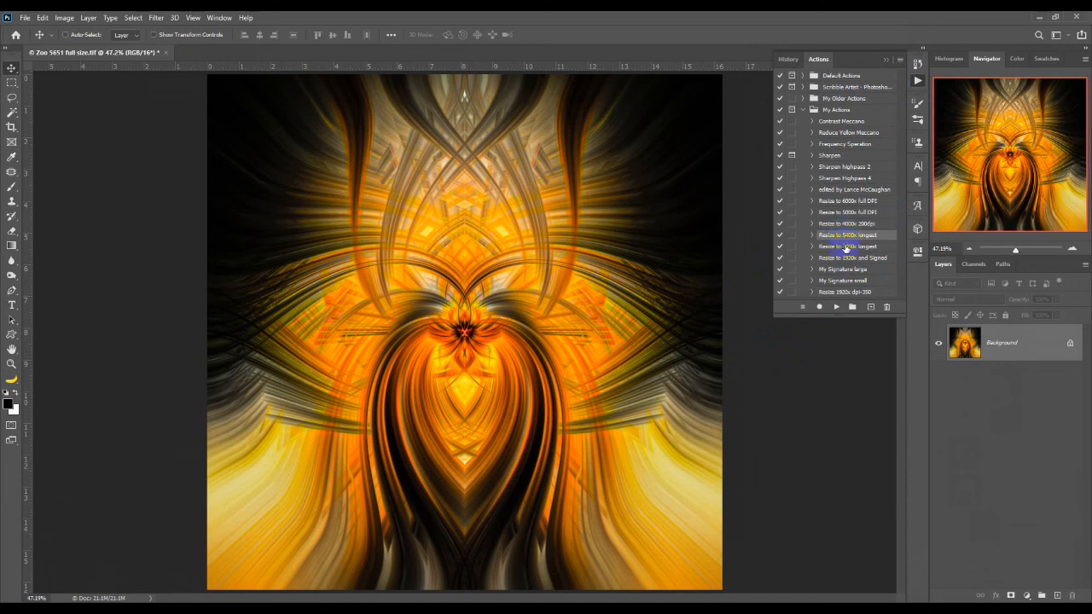
pyautogui.click(836, 306)
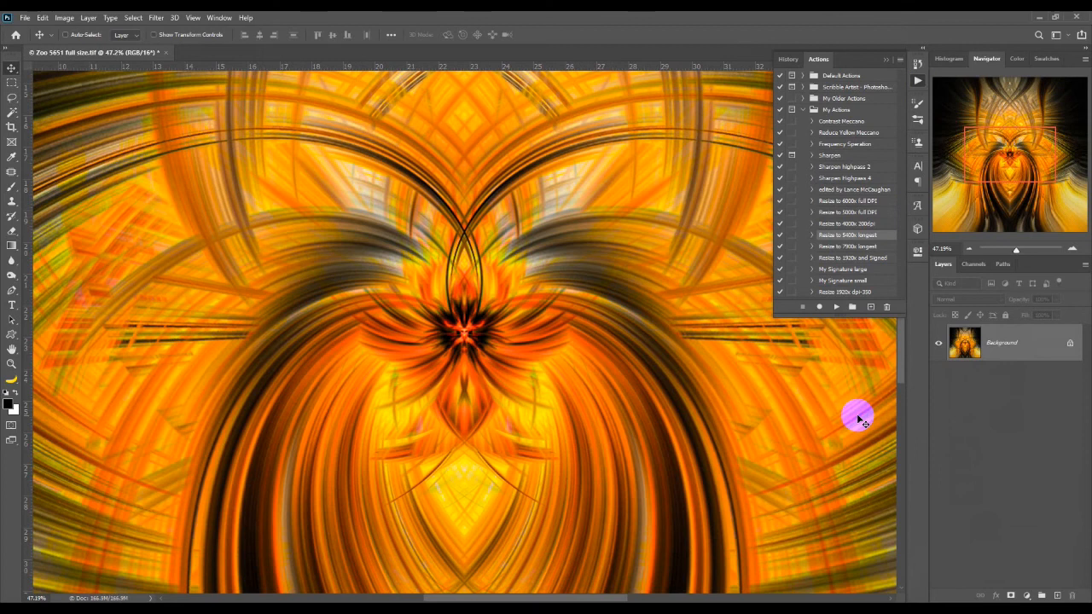
pyautogui.hotkey('ctrl', '0')
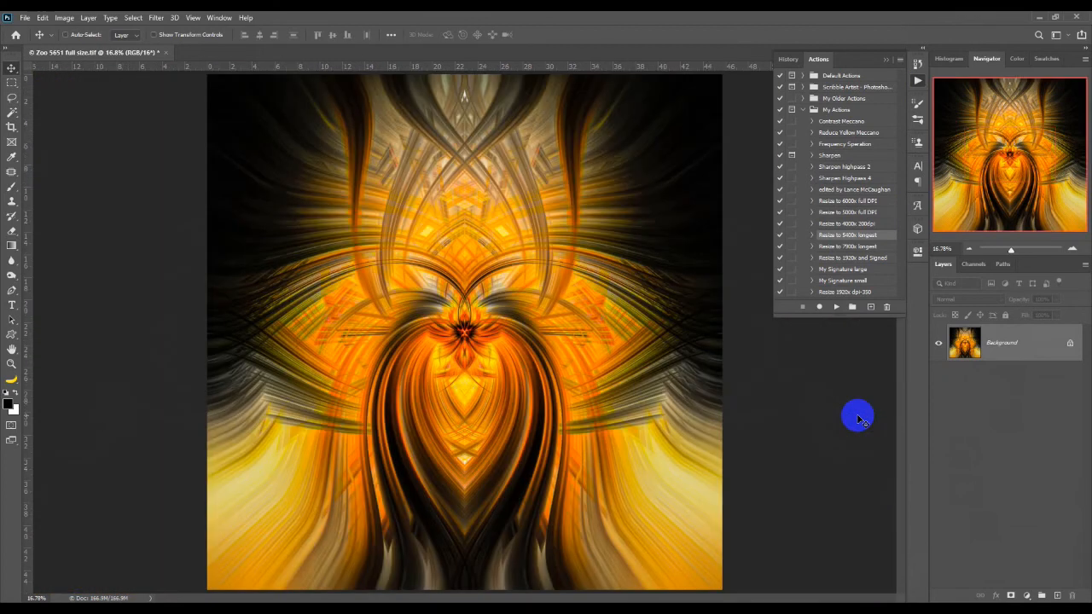